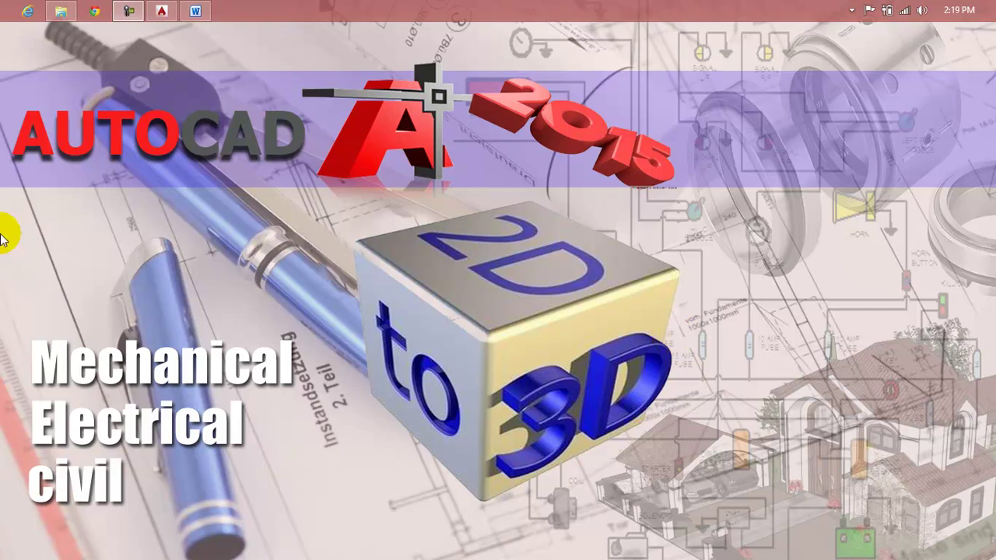
Restore the Lesson 26 document window in Microsoft Word from the taskbar.
left_click(195, 12)
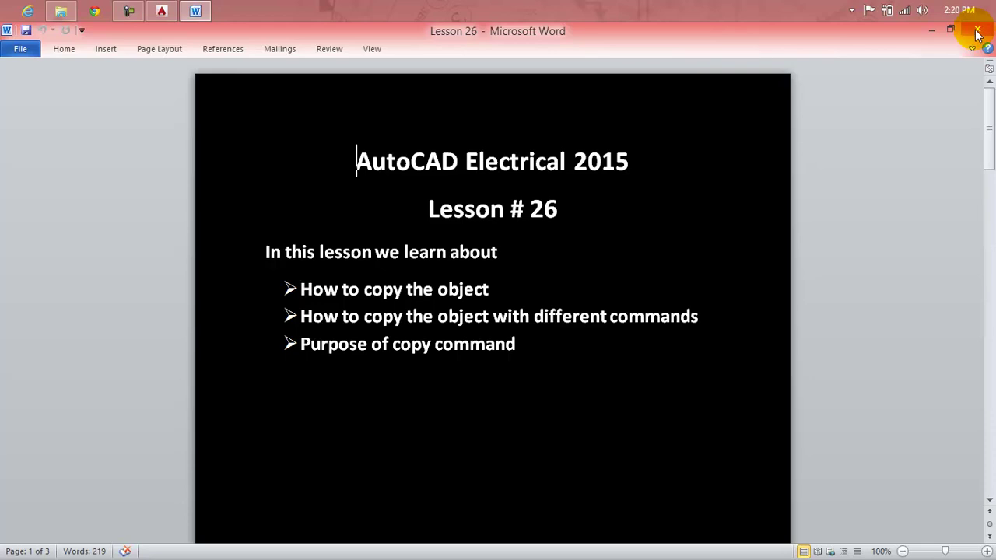
Close the lesson notes and restore the AutoCAD Electrical Drawing1 window.
left_click(978, 35)
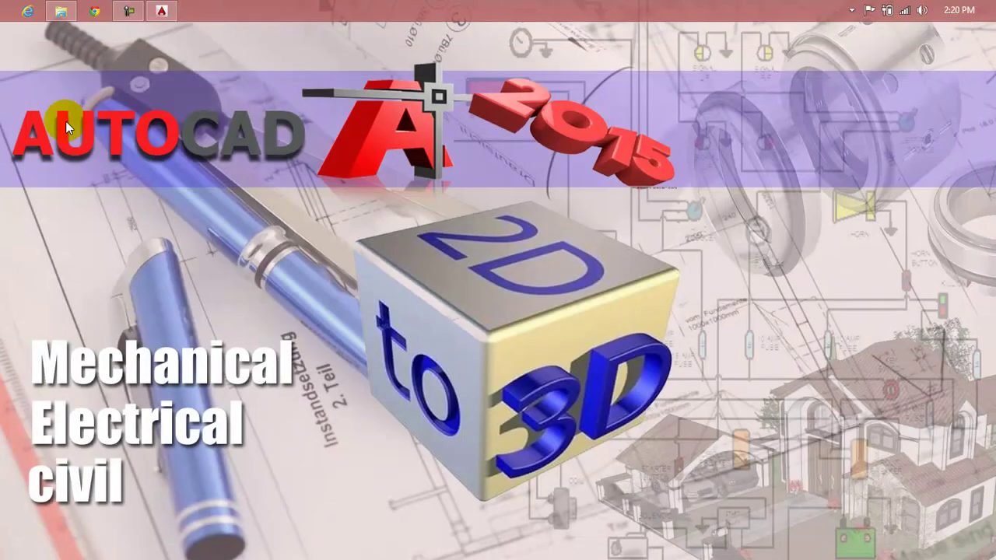
left_click(163, 10)
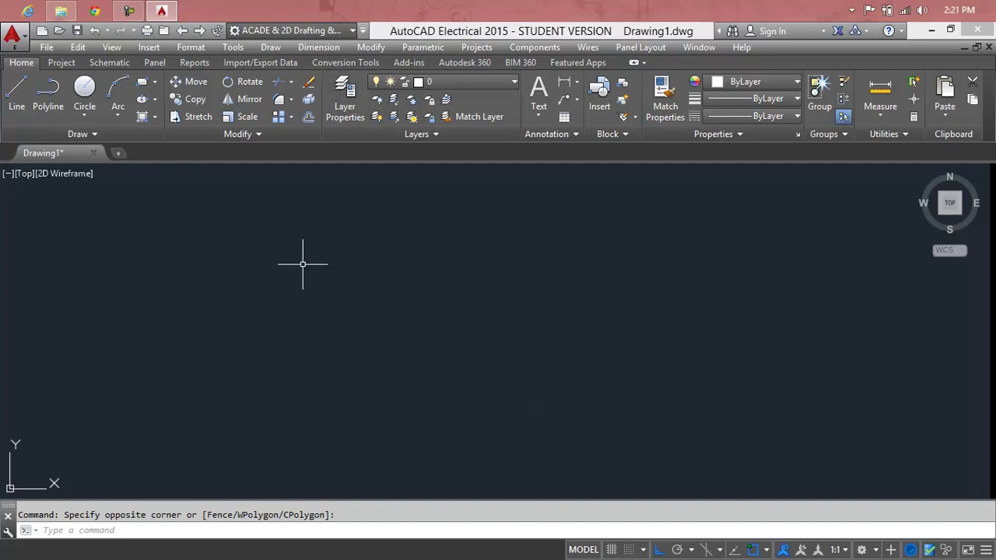
Draw a rectangle left of centre with REC, then open the Modify menu.
type("rec")
key("Return")
left_click(216, 226)
left_click(387, 371)
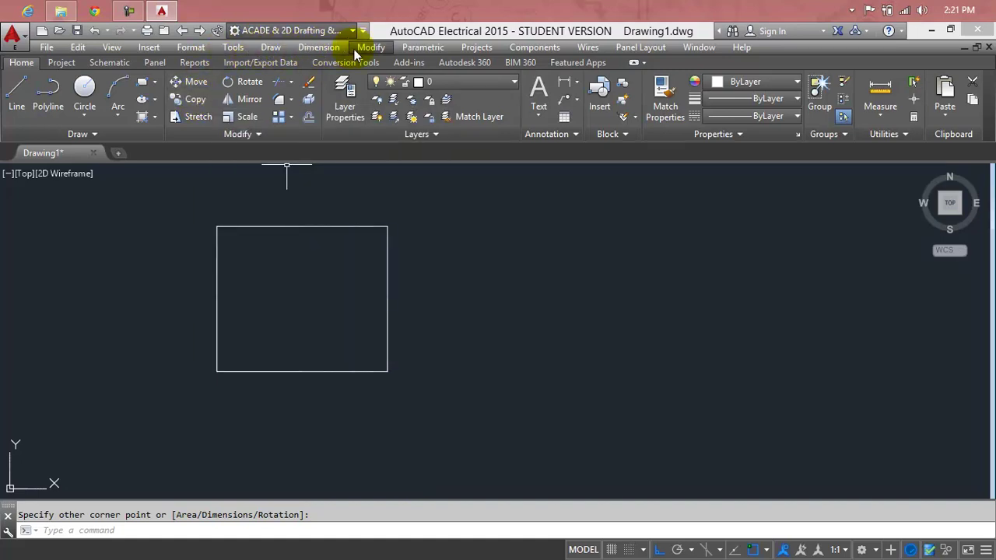
left_click(362, 48)
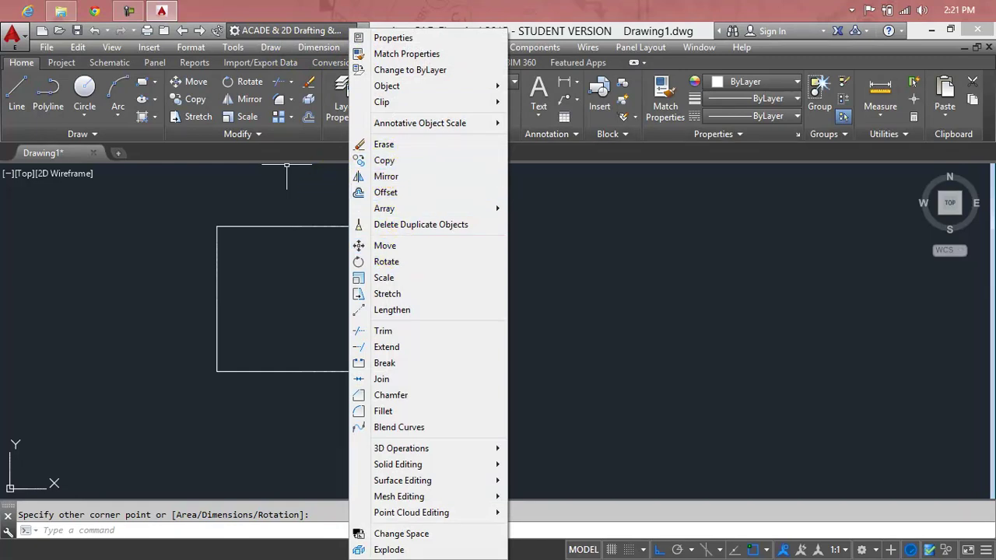
Copy the rectangle twice to its right with CP, using its lower-left corner as base point.
left_click(375, 183)
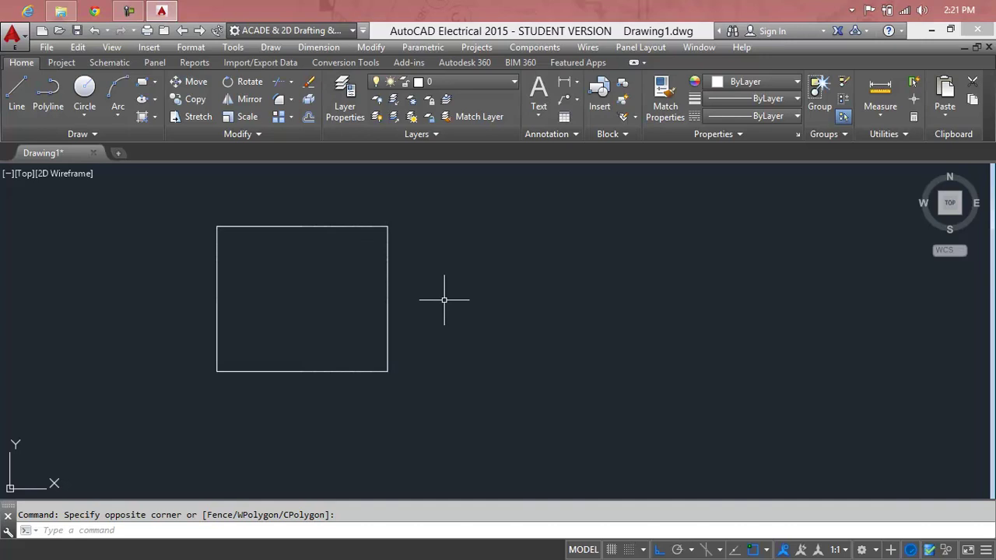
type("CO")
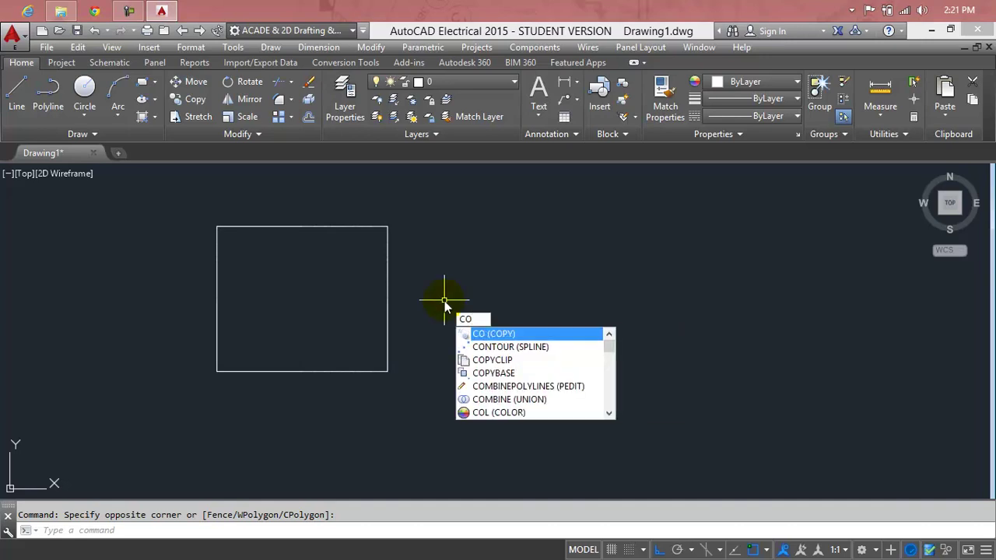
key("BackSpace")
type("P")
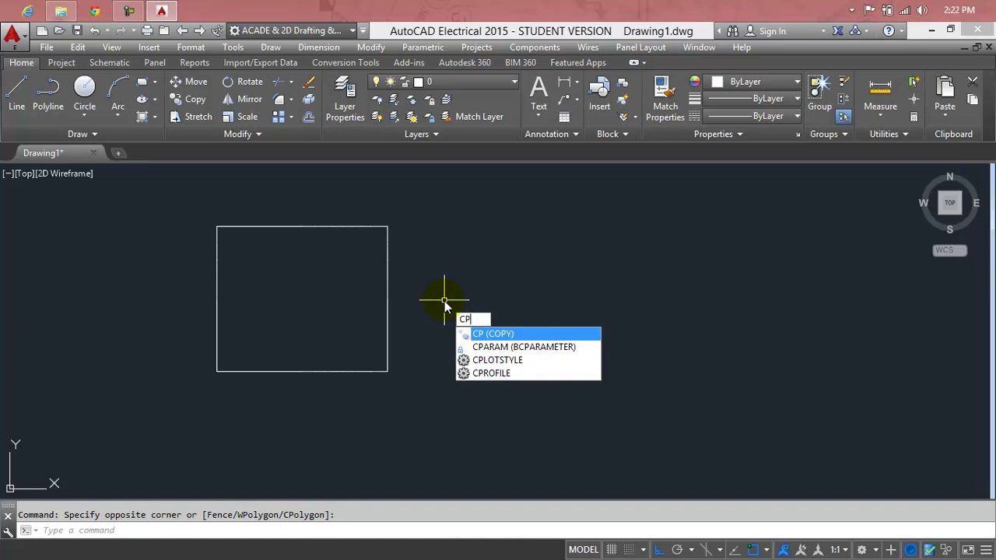
key("Return")
left_click(438, 273)
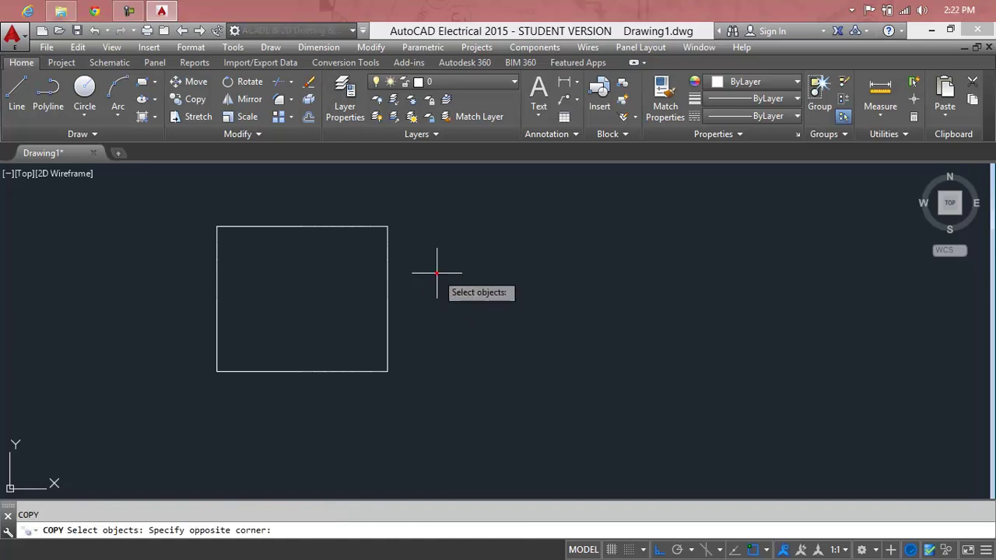
left_click(359, 298)
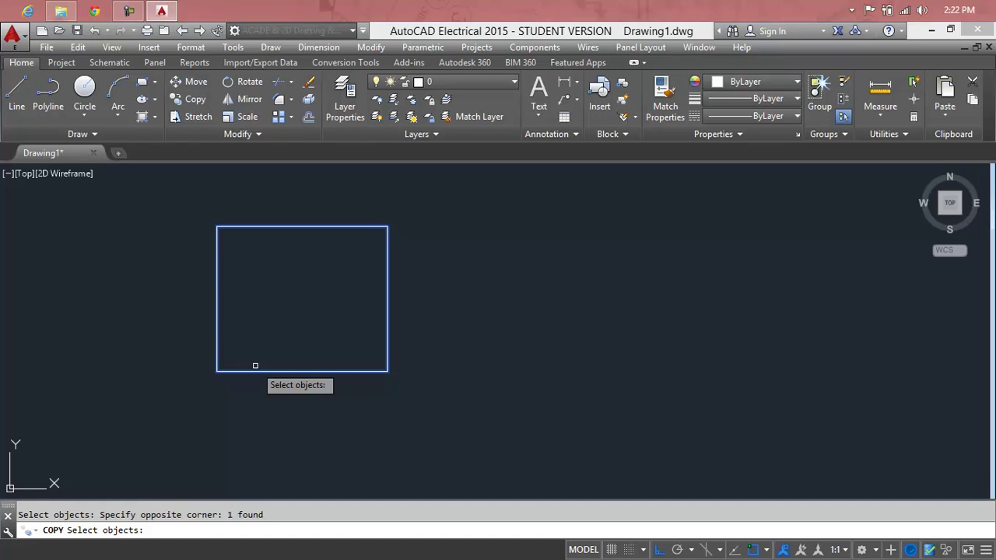
key("Return")
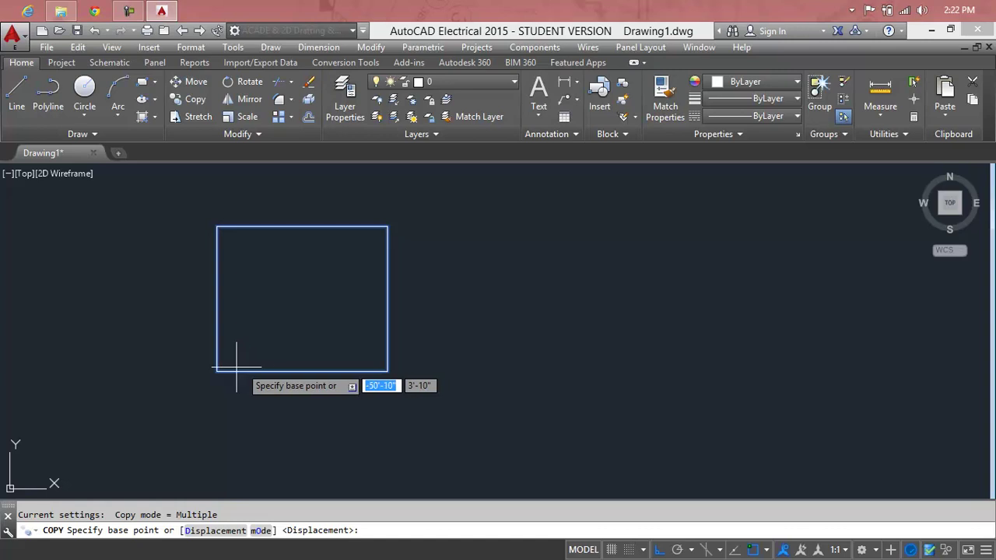
left_click(217, 371)
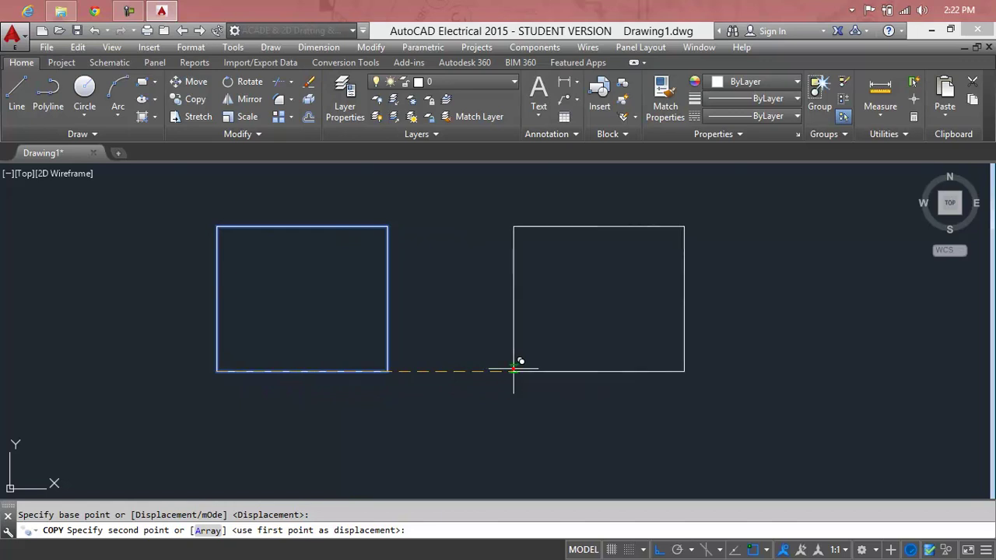
left_click(520, 362)
left_click(789, 405)
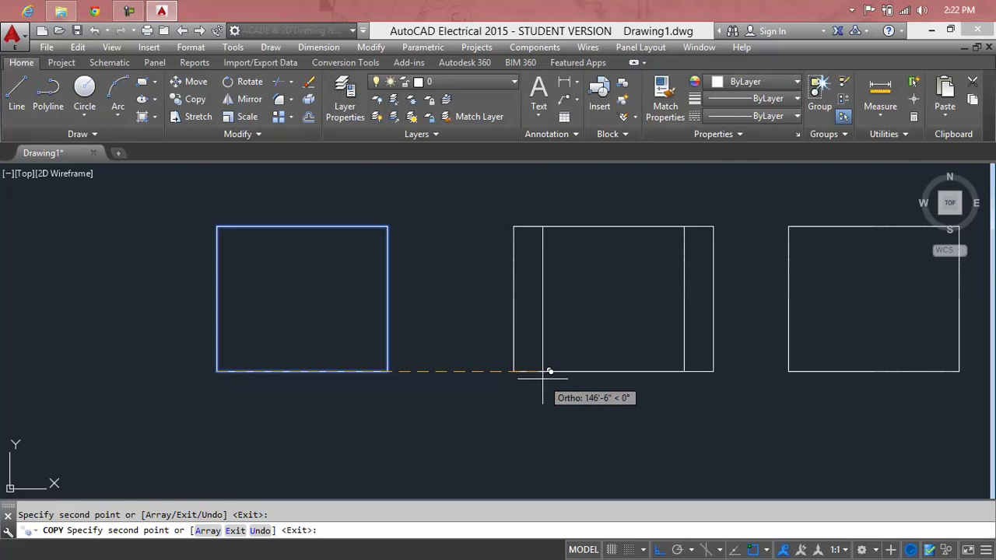
With Ortho off, place three more copies in a row below the top rectangles.
key("F8")
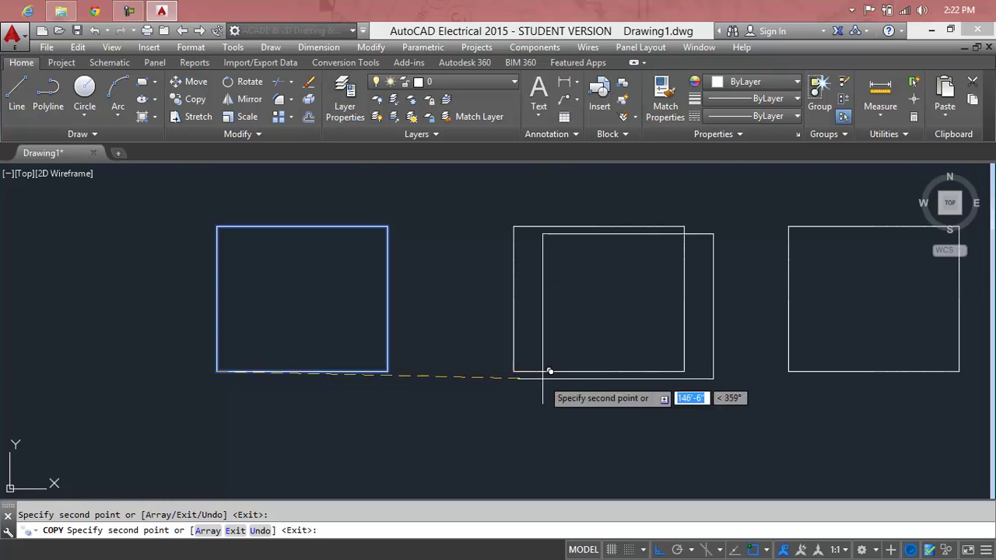
scroll(269, 407, "down", 2)
mouse_move(270, 407)
middle_mouse_down()
mouse_move(280, 347)
mouse_move(309, 302)
middle_mouse_up()
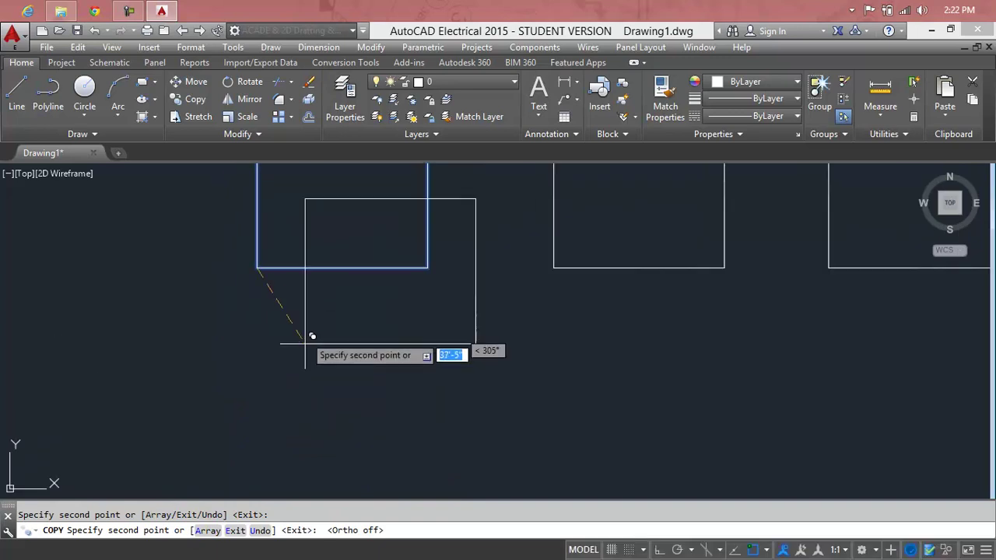
left_click(260, 449)
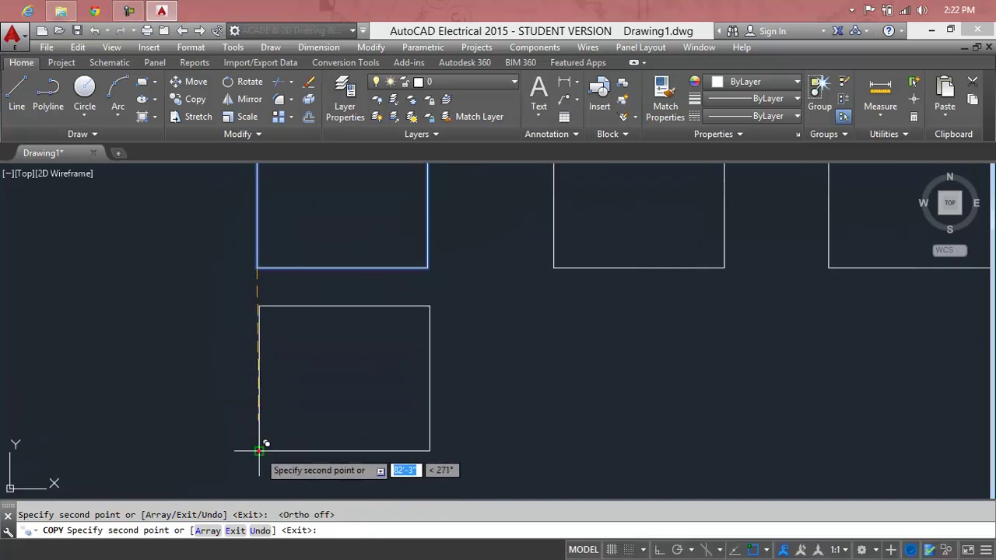
left_click(556, 431)
mouse_move(771, 433)
middle_mouse_down()
mouse_move(670, 464)
mouse_move(548, 479)
middle_mouse_up()
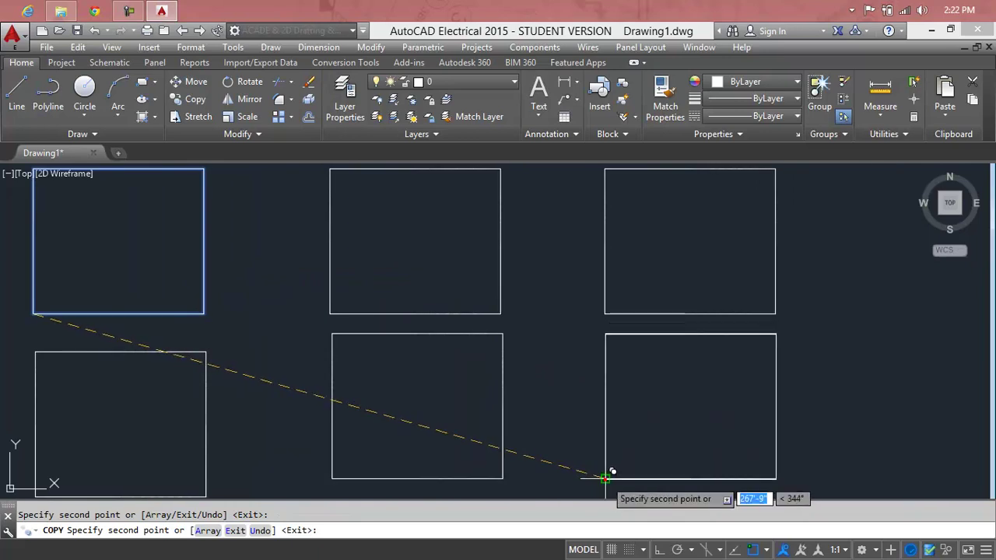
left_click(612, 472)
End the previous copy and zoom to show the whole drawing.
key("Escape")
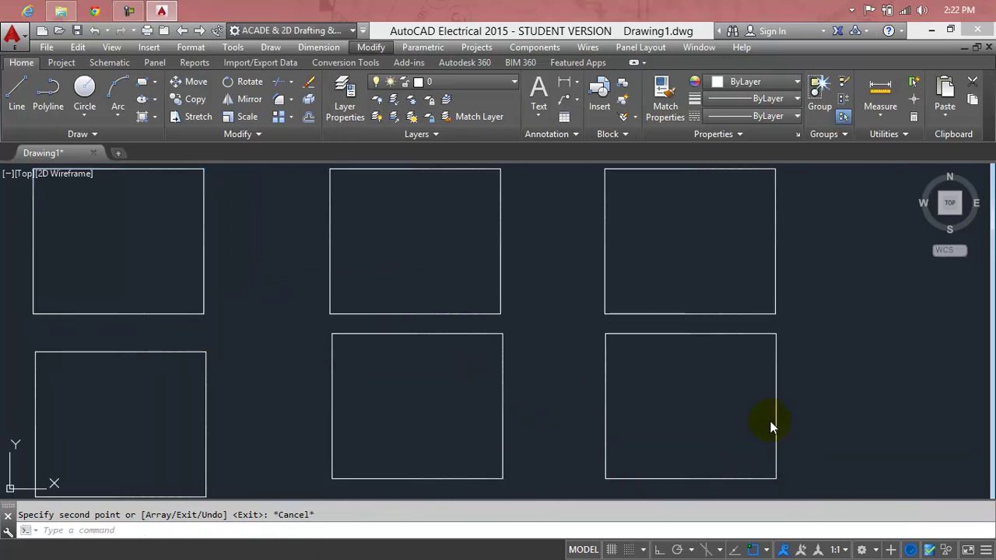
middle_click_drag(758, 394, 576, 411)
key("Escape")
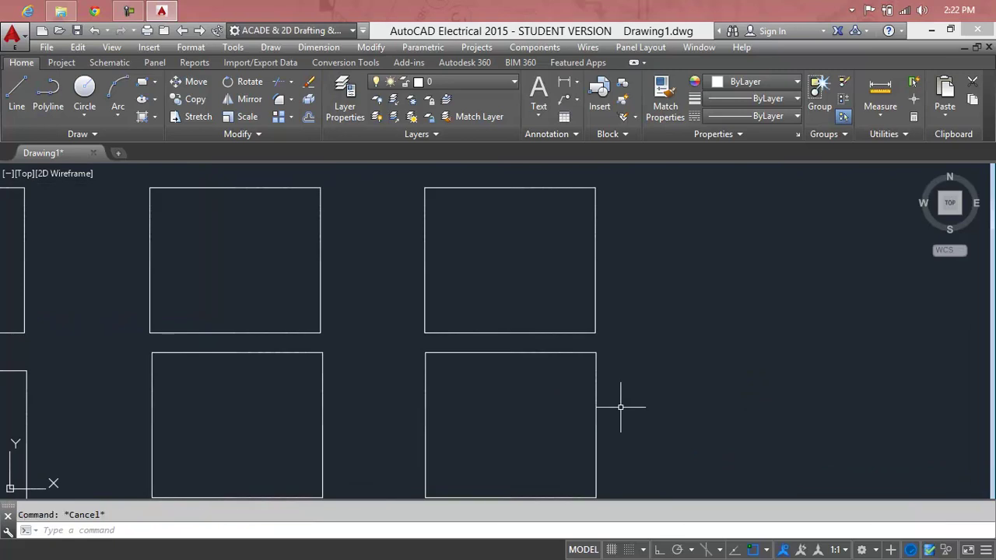
type("z")
key("Return")
type("a")
key("Return")
mouse_move(650, 337)
middle_mouse_down()
mouse_move(467, 374)
mouse_move(306, 382)
middle_mouse_up()
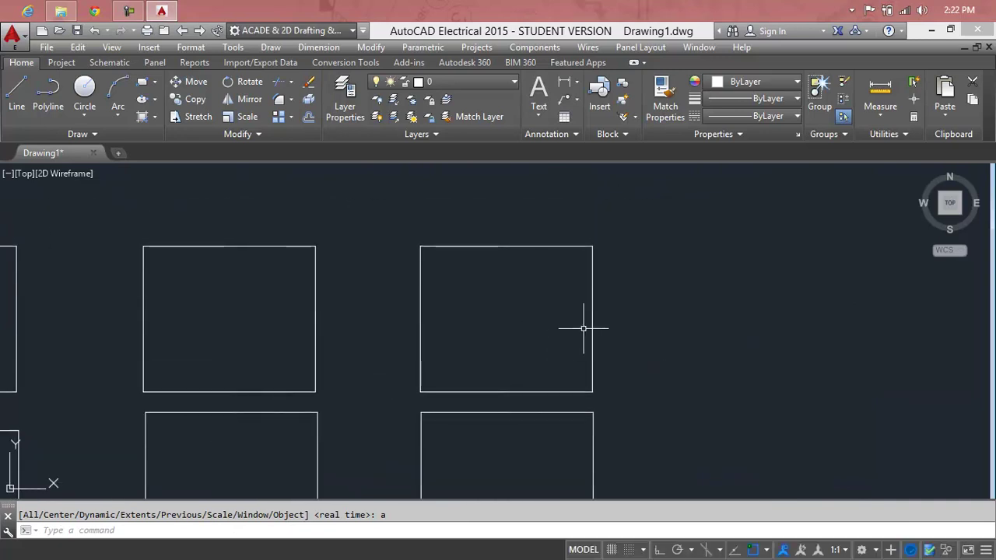
Copy the top right-column rectangle 10' to the right from its bottom-right corner, with Ortho on.
type("CP")
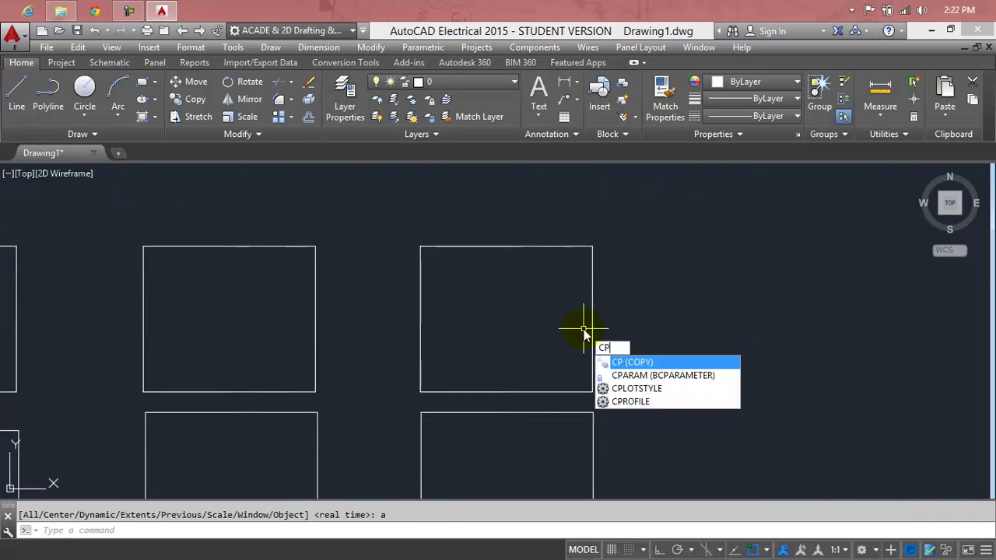
key("Return")
left_click(591, 324)
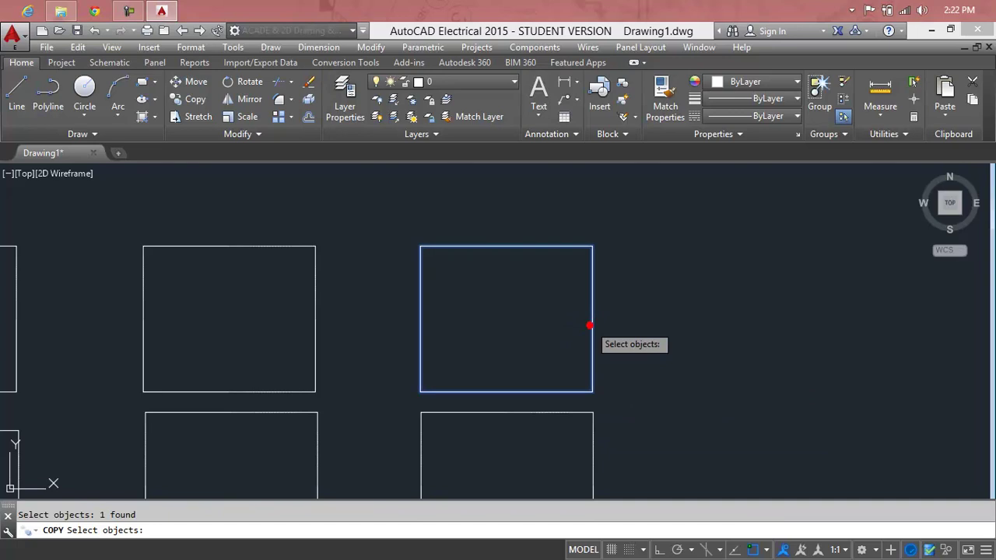
key("Return")
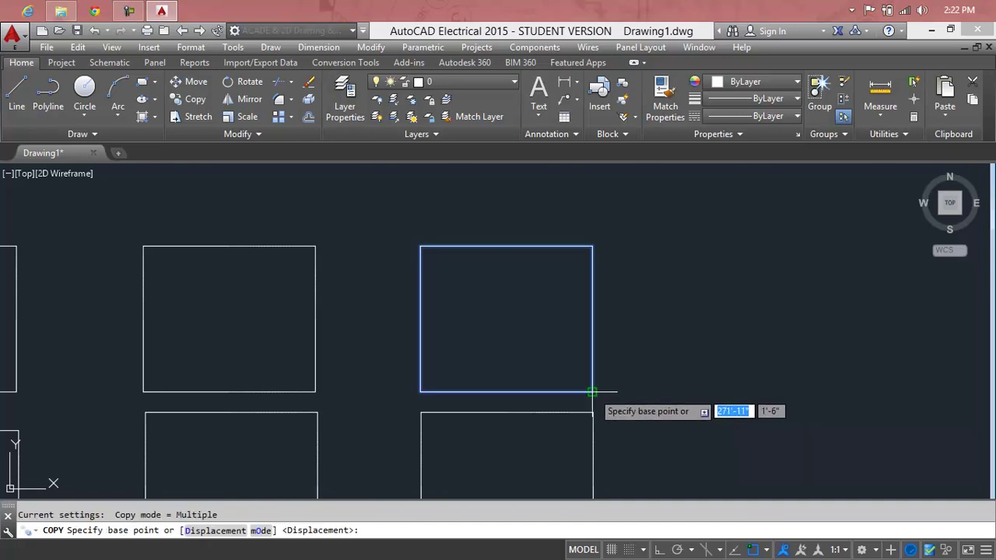
left_click(593, 391)
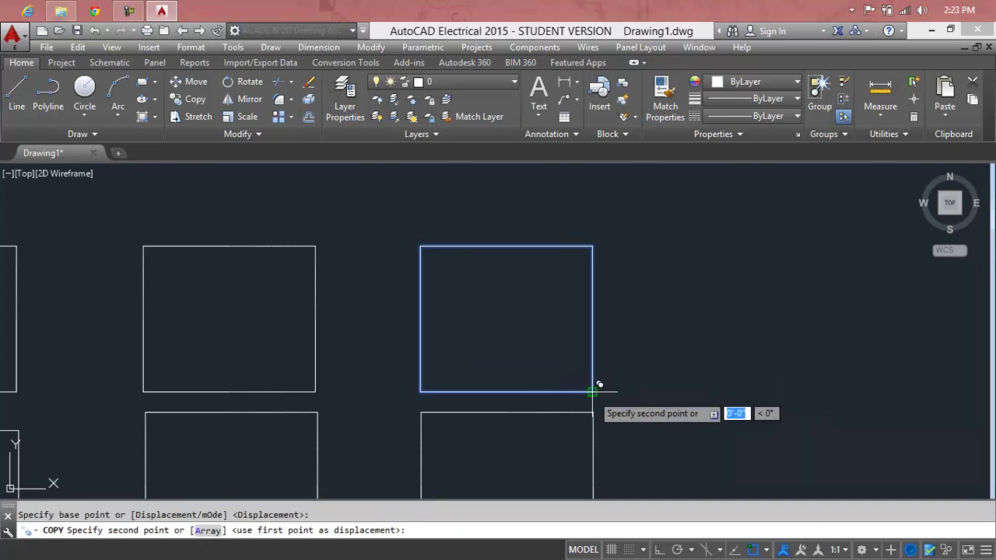
key("F8")
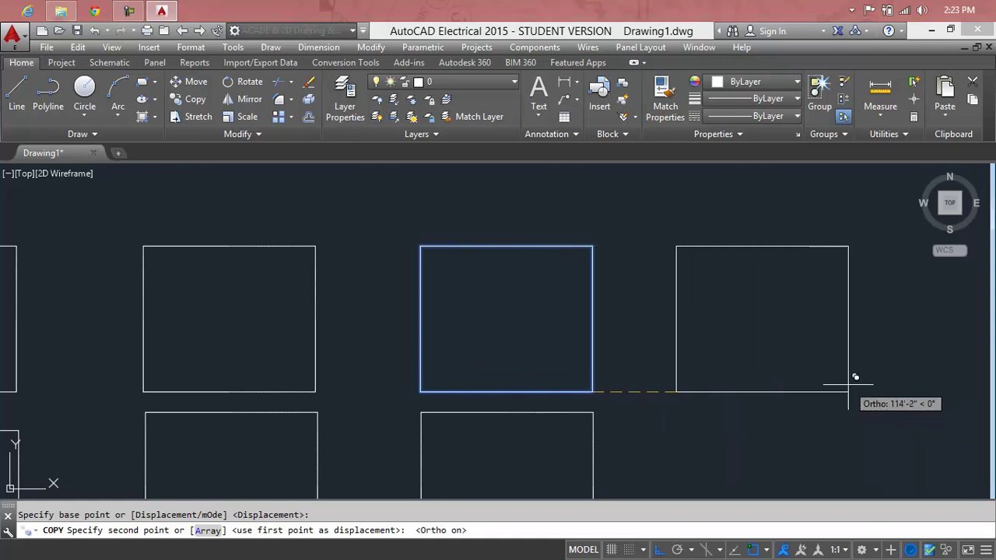
type("10")
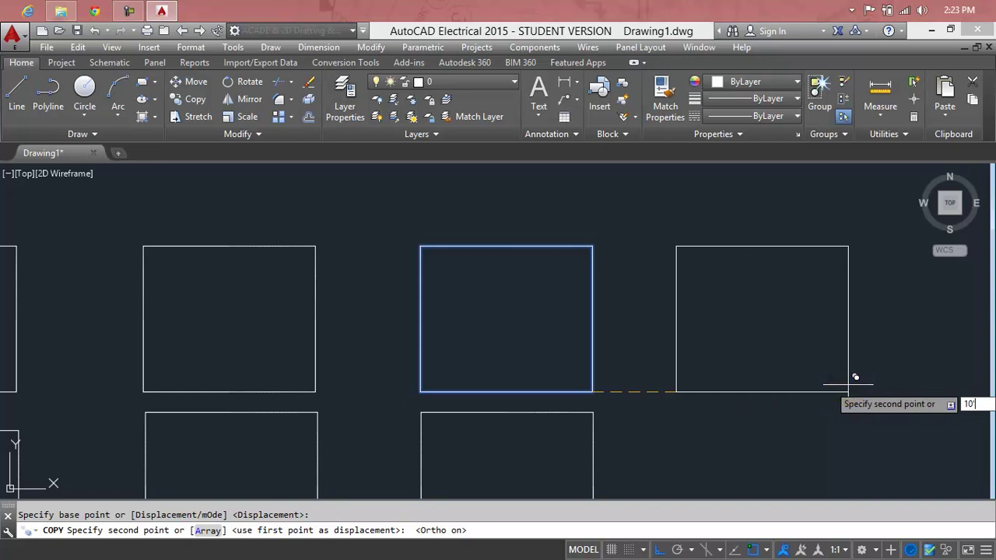
key("Return")
key("Escape")
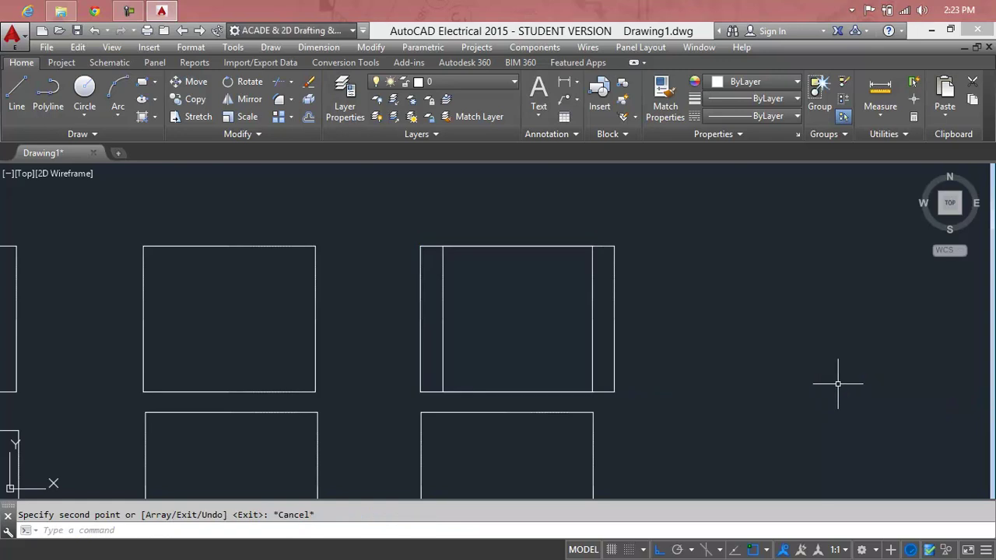
Release the rectangle's grip, clear the selection and begin a zoom.
left_click(592, 343)
key("Escape")
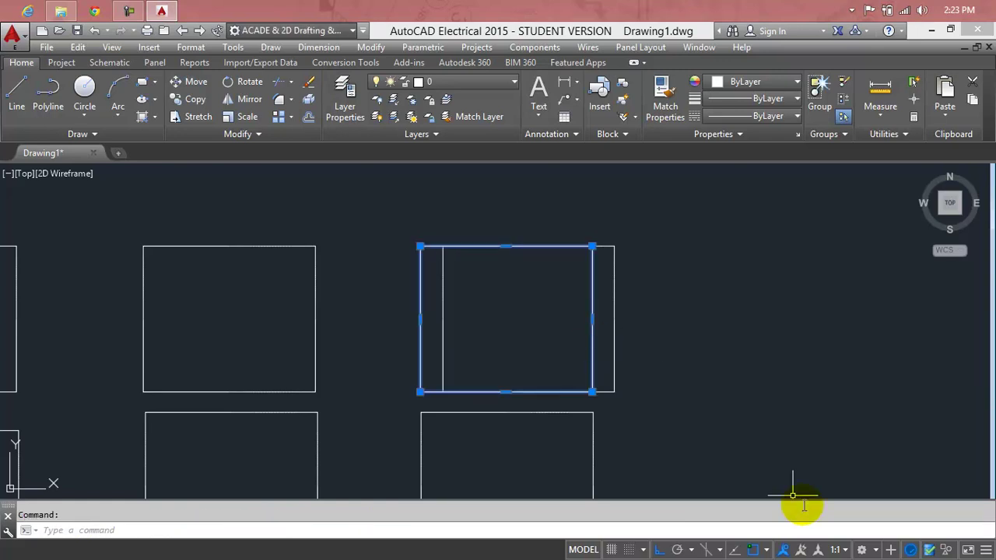
key("Escape")
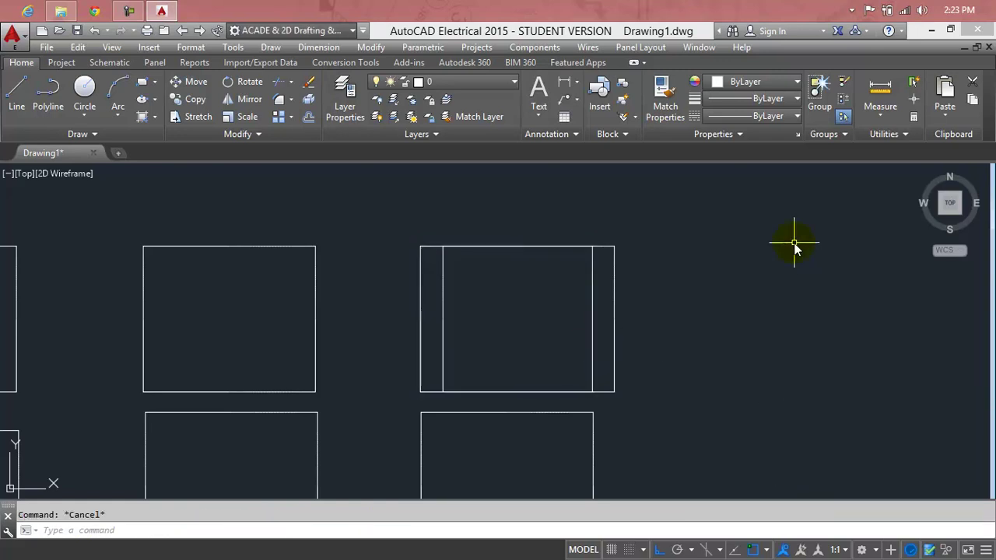
type("z")
key("Return")
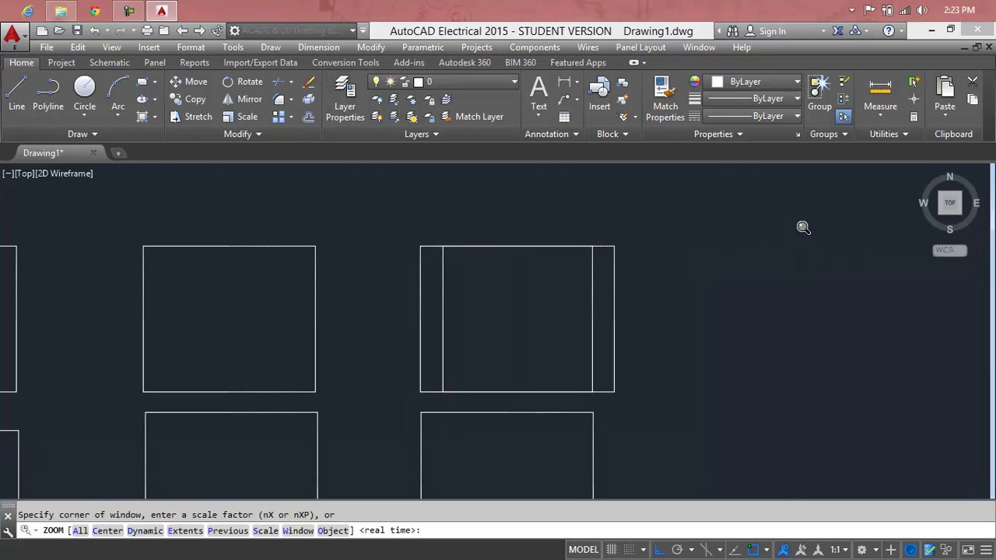
Zoom All, then select and delete every rectangle in the drawing.
type("a")
key("Return")
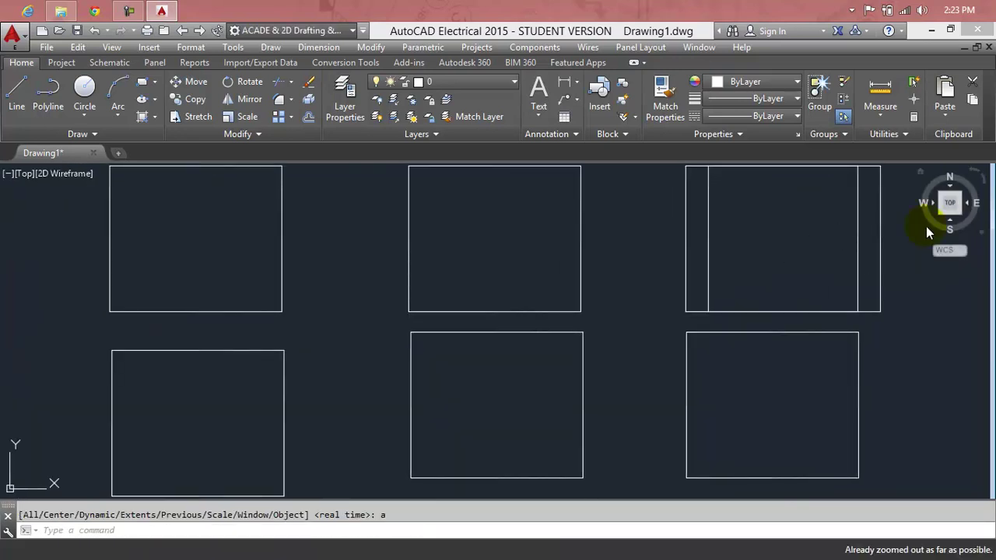
key("ctrl+a")
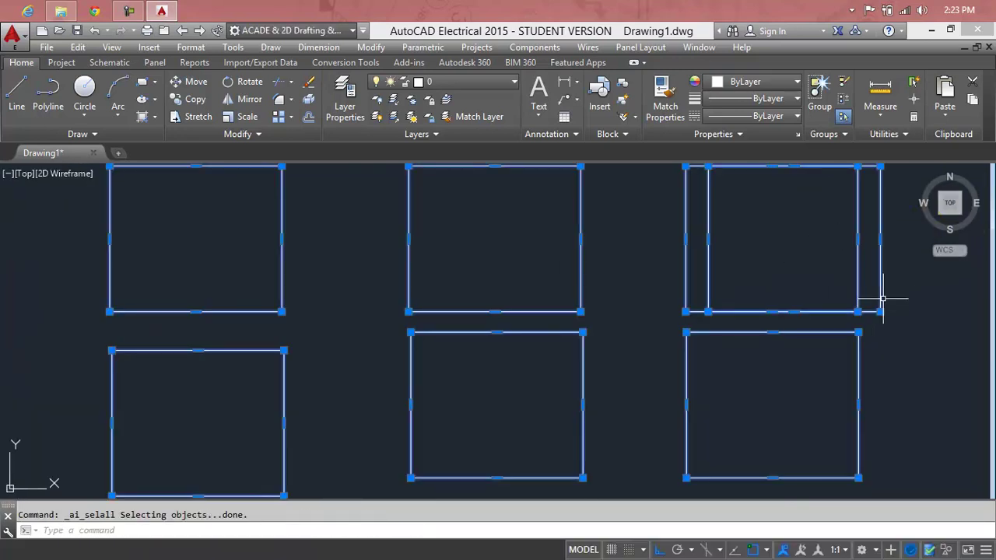
key("Delete")
Draw a 2' by 2' square and zoom in to centre it.
type("r")
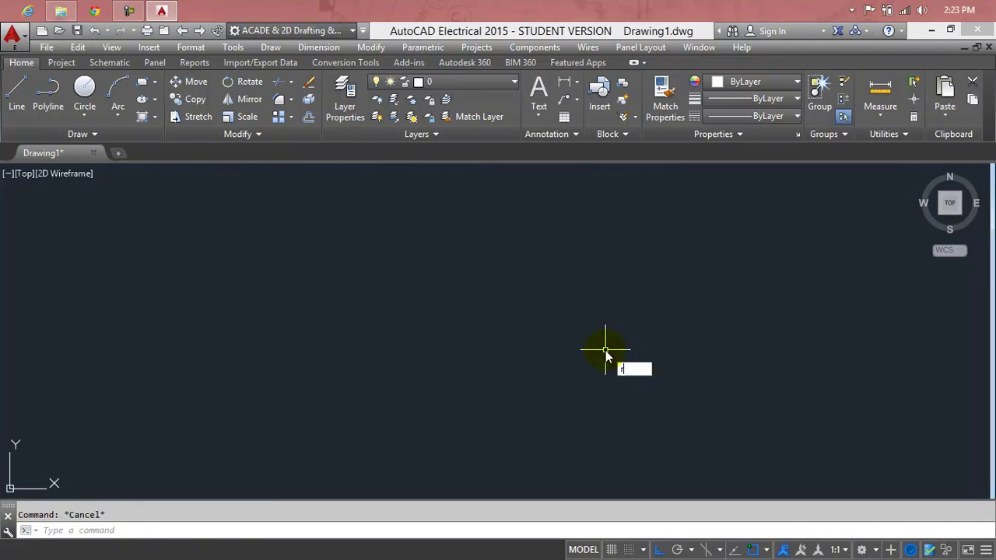
key("Return")
left_click(213, 266)
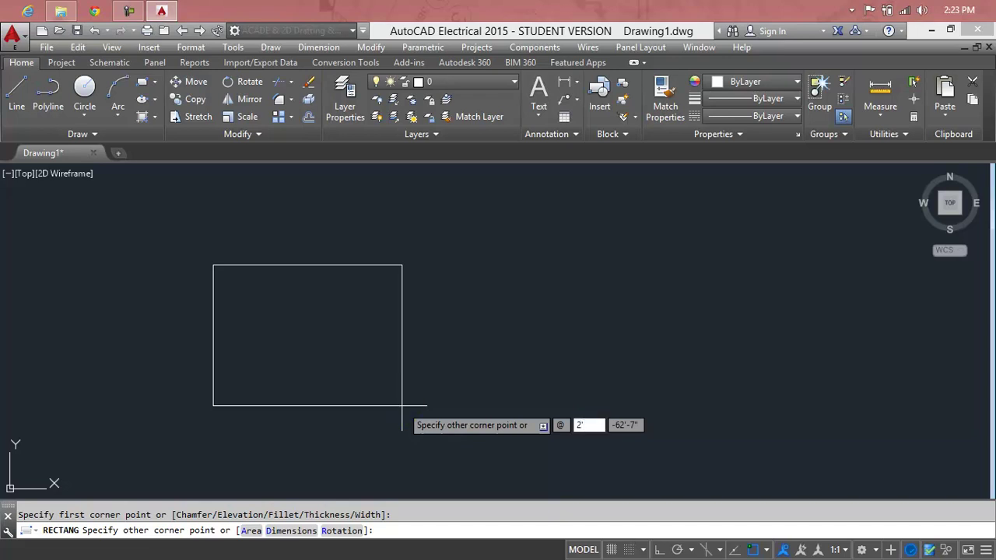
key("Tab")
type("2")
key("Return")
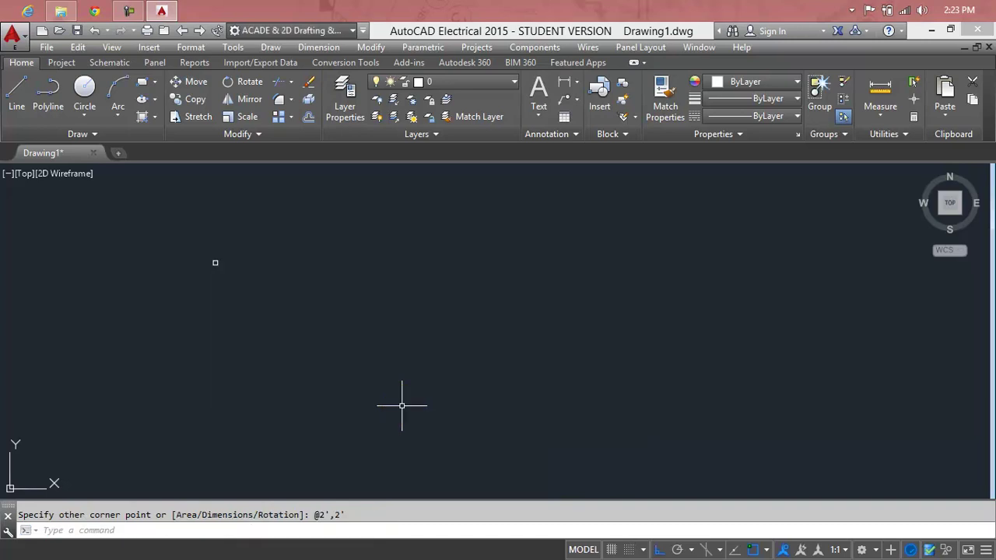
scroll(204, 251, "up", 2)
scroll(222, 256, "up", 3)
middle_click_drag(211, 278, 281, 353)
scroll(281, 353, "up", 1)
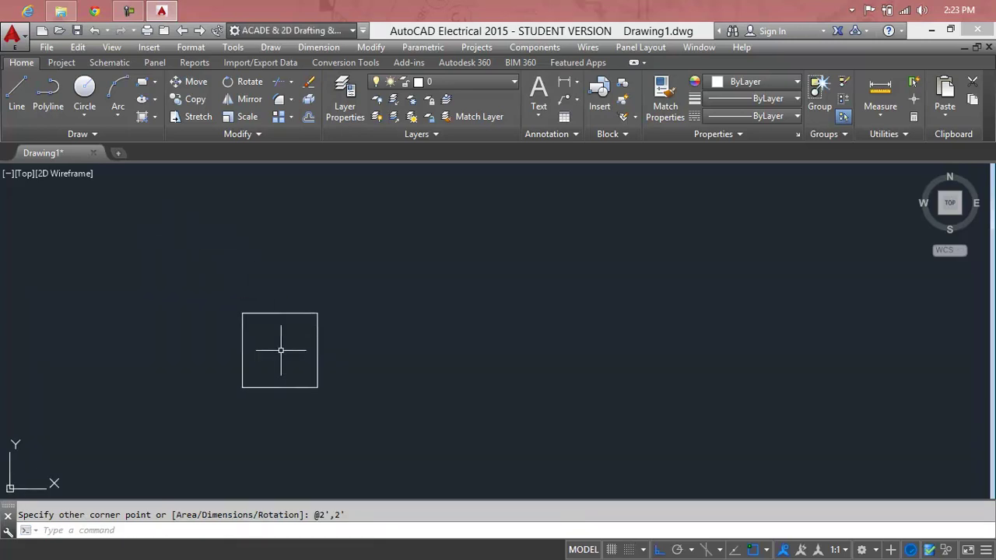
key("Escape")
Copy the 2' square 10' to the right, using its corner as base point.
type("Cp")
key("Return")
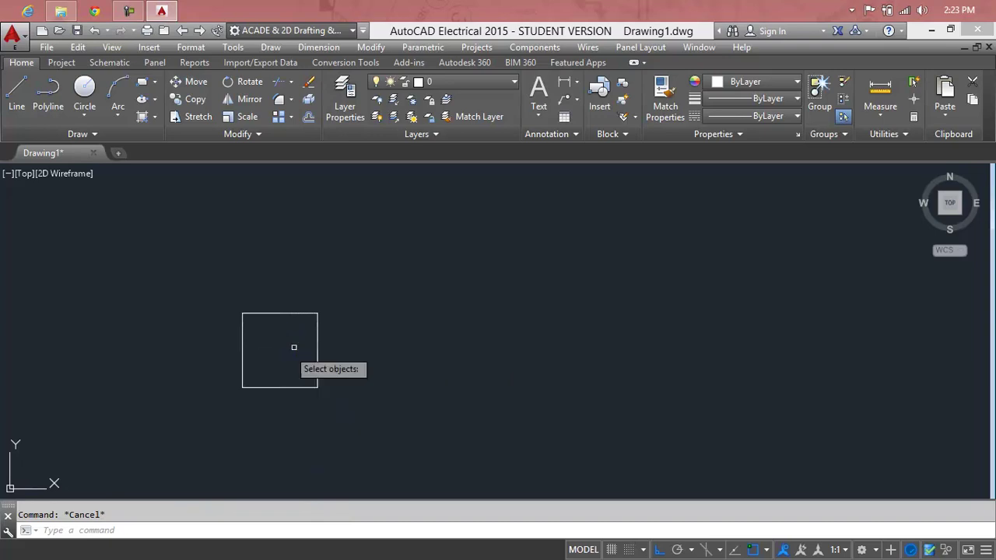
left_click(317, 336)
right_click(323, 397)
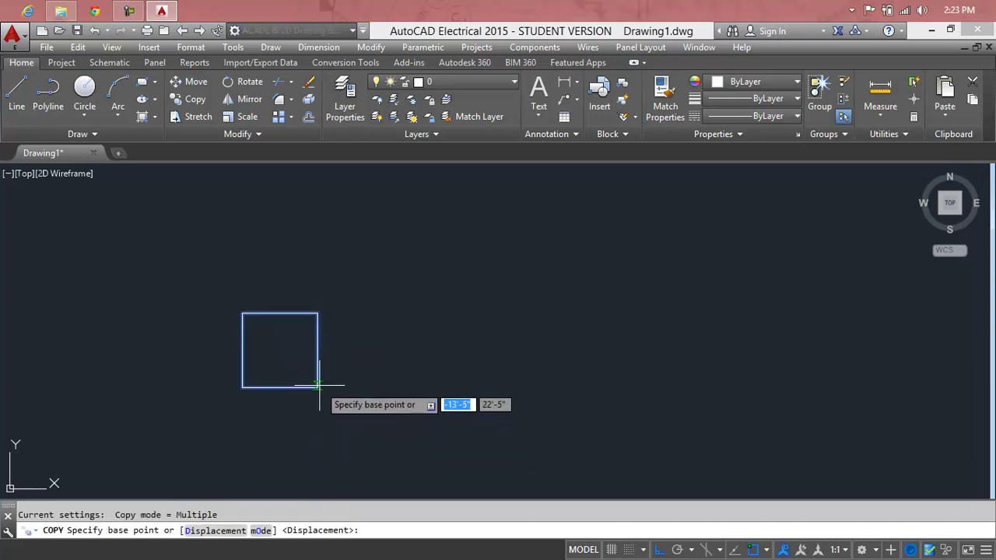
left_click(318, 386)
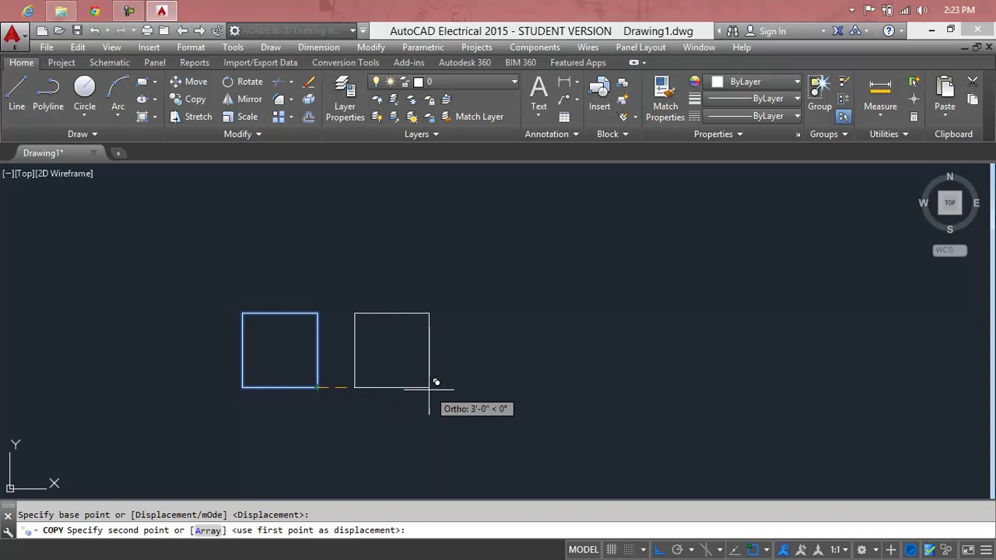
type("10")
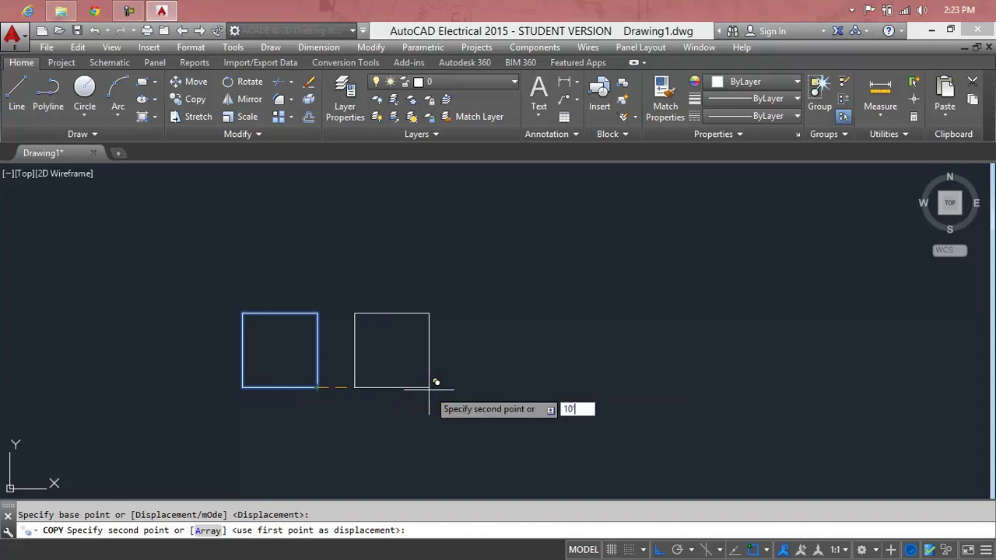
key("Return")
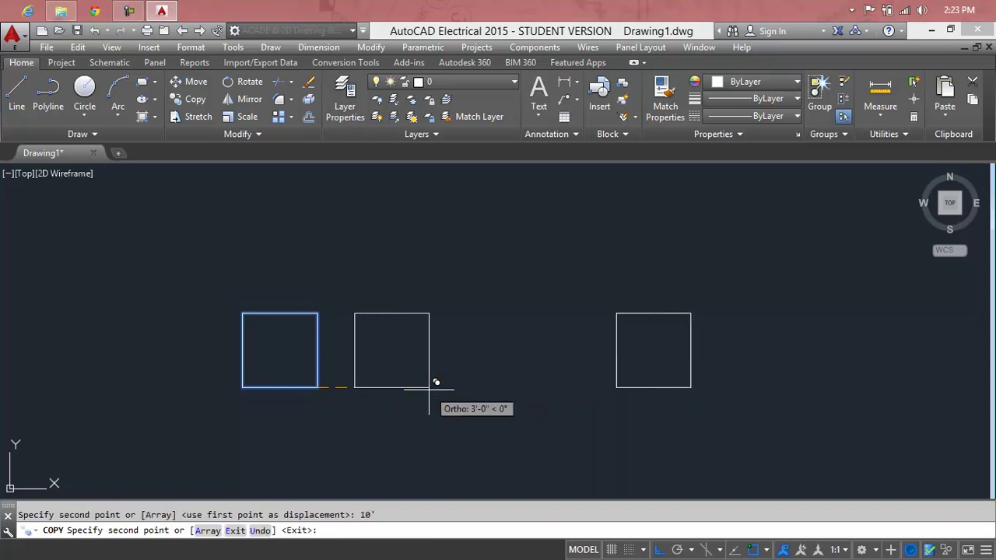
key("Escape")
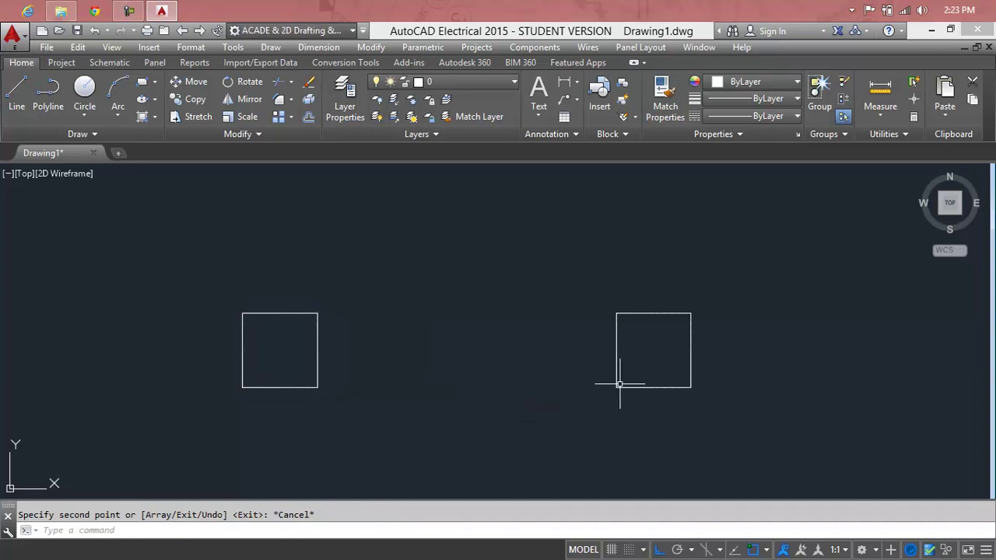
key("Escape")
Measure the 8' gap from the left square's bottom-right to the right square's bottom-left corner.
type("dist")
key("Return")
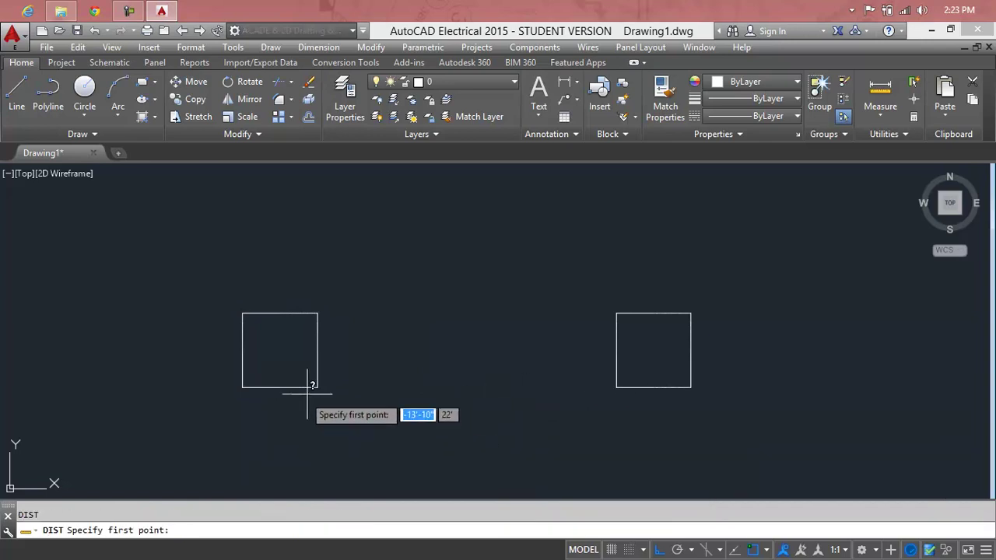
left_click(318, 386)
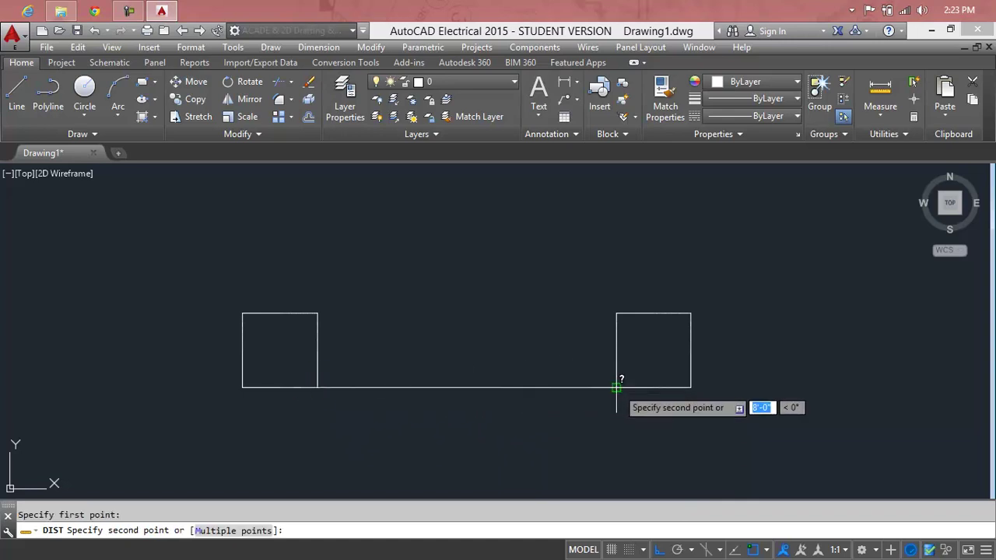
left_click(616, 387)
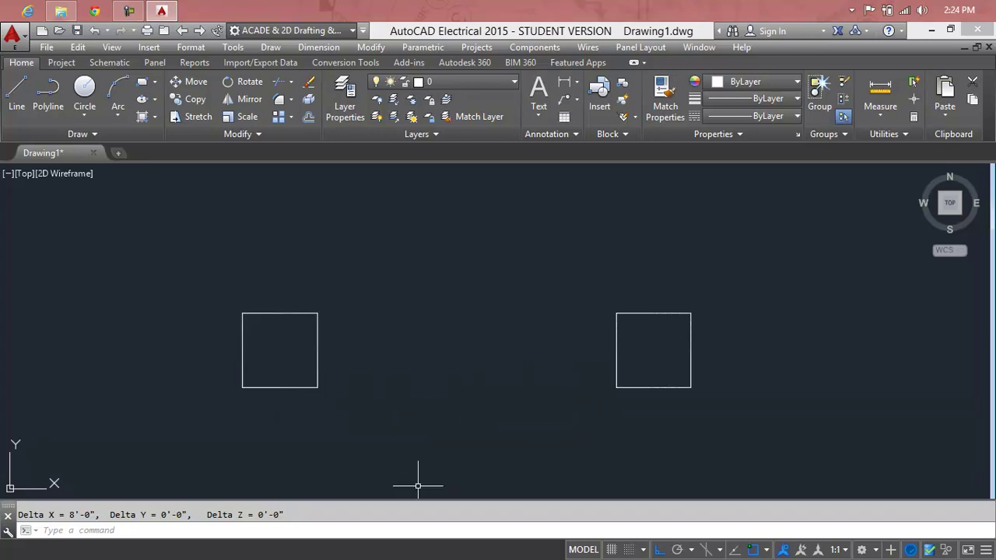
Measure the 10' spacing between the two squares' bottom-left corners.
type("di")
key("Return")
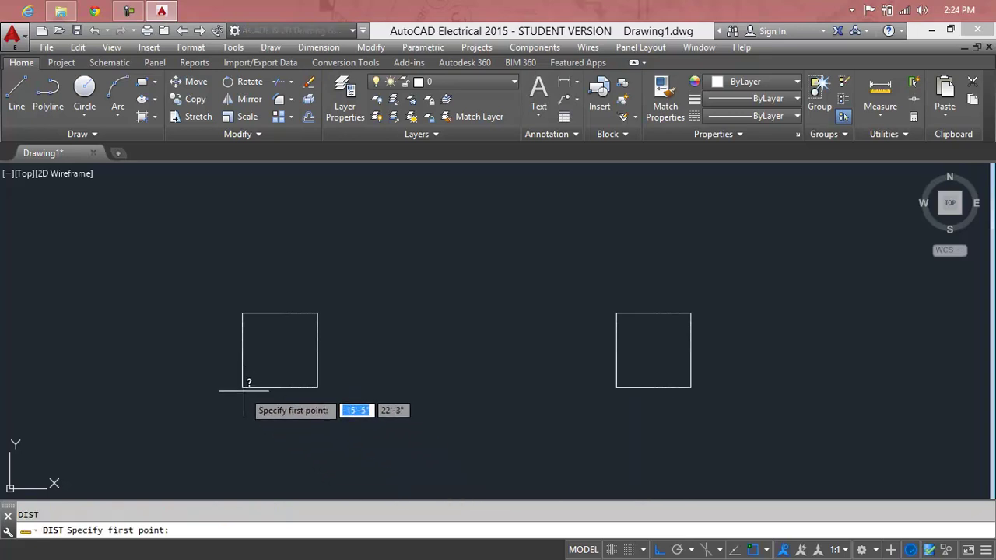
left_click(243, 387)
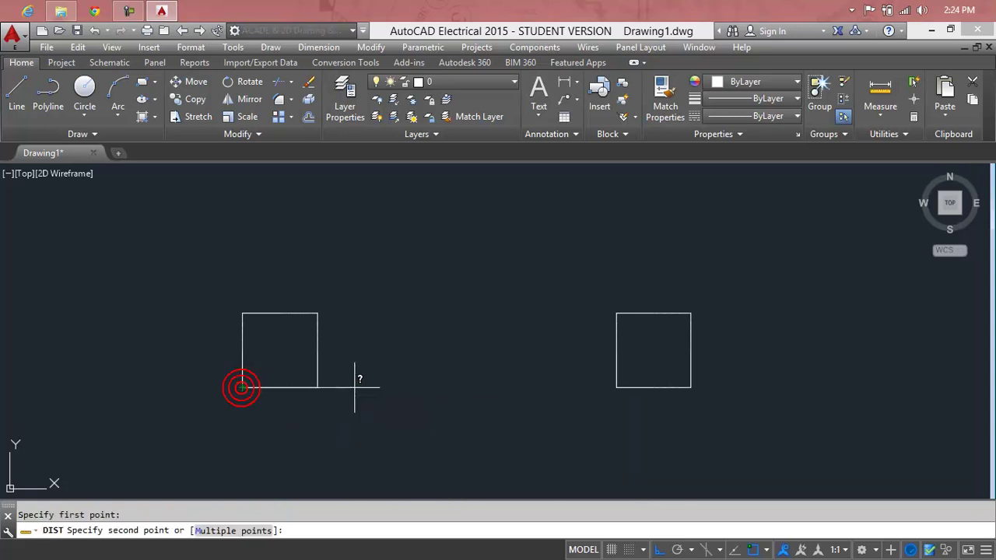
left_click(617, 387)
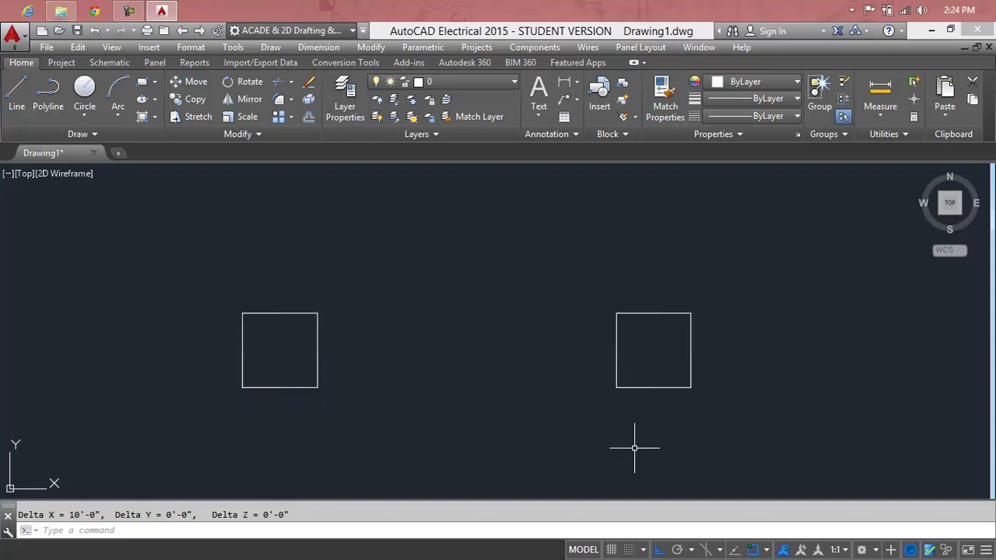
Crossing-select both squares and delete them.
left_click(768, 284)
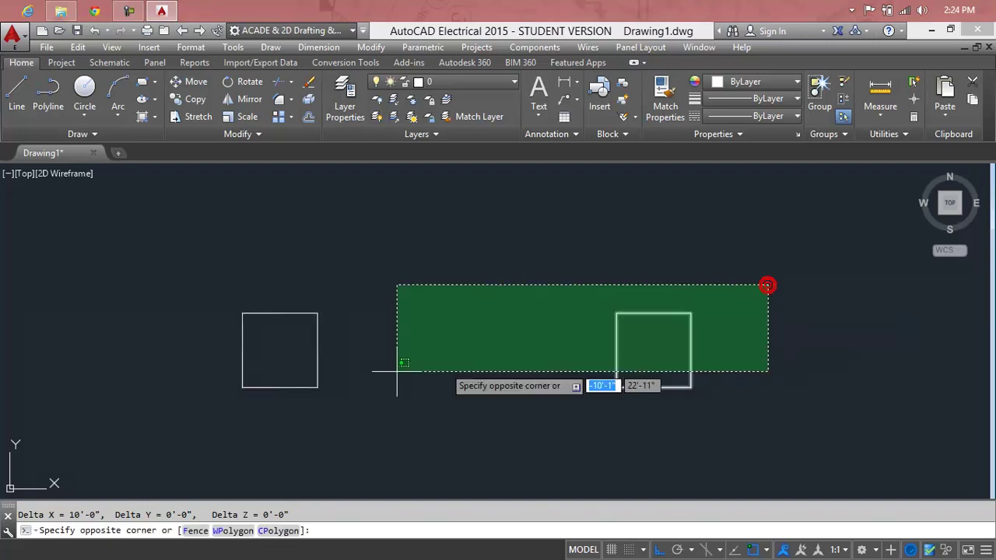
left_click(204, 414)
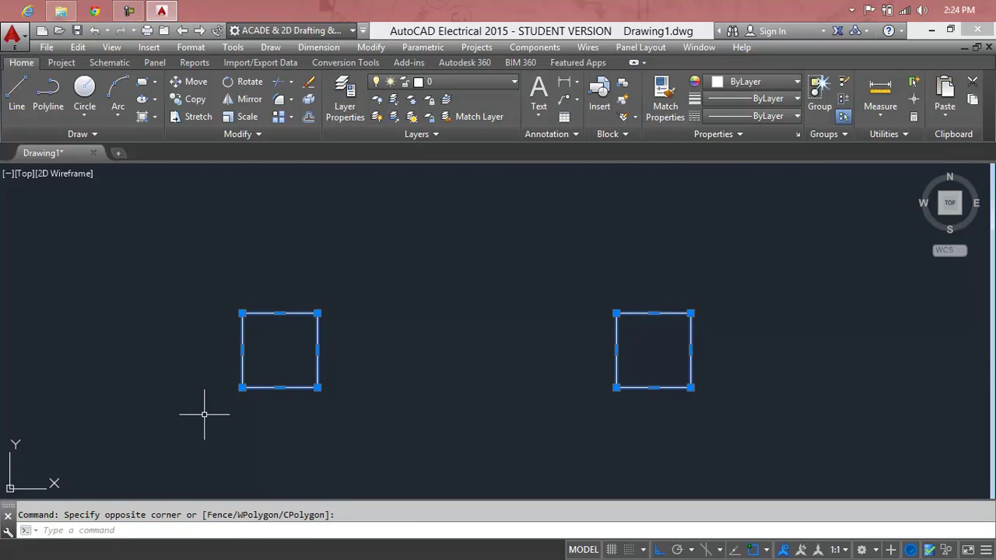
key("Delete")
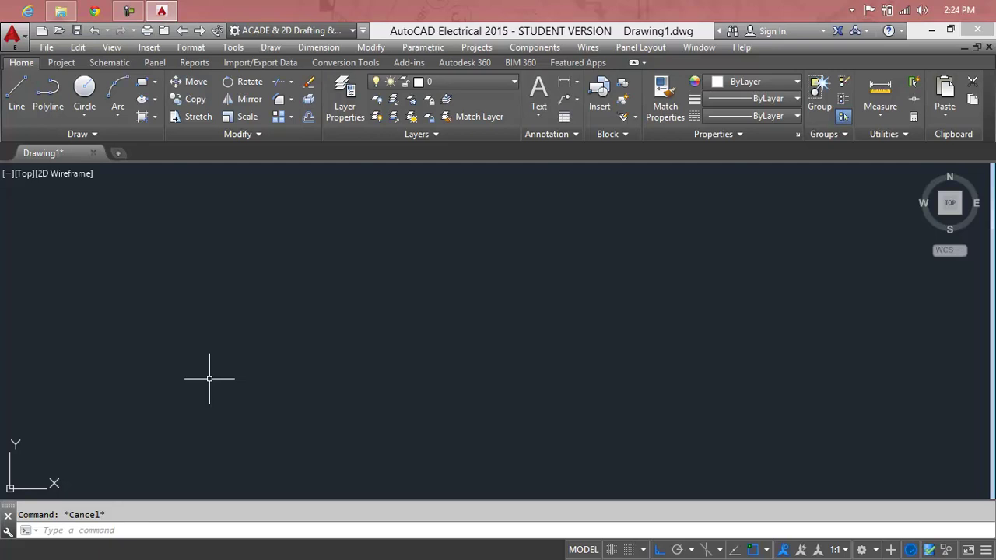
Draw a small square on the left and a larger rectangle to its right.
type("r")
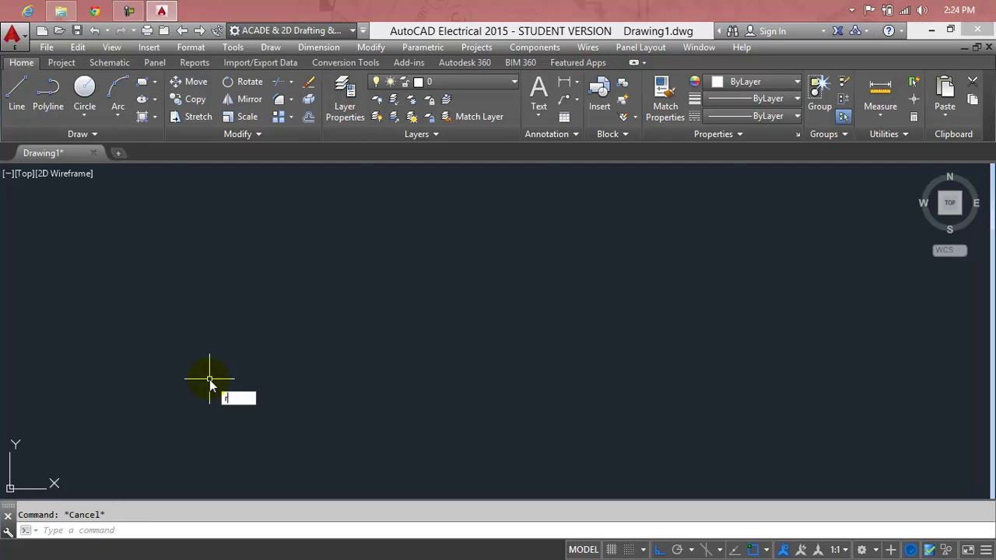
key("Return")
left_click(193, 304)
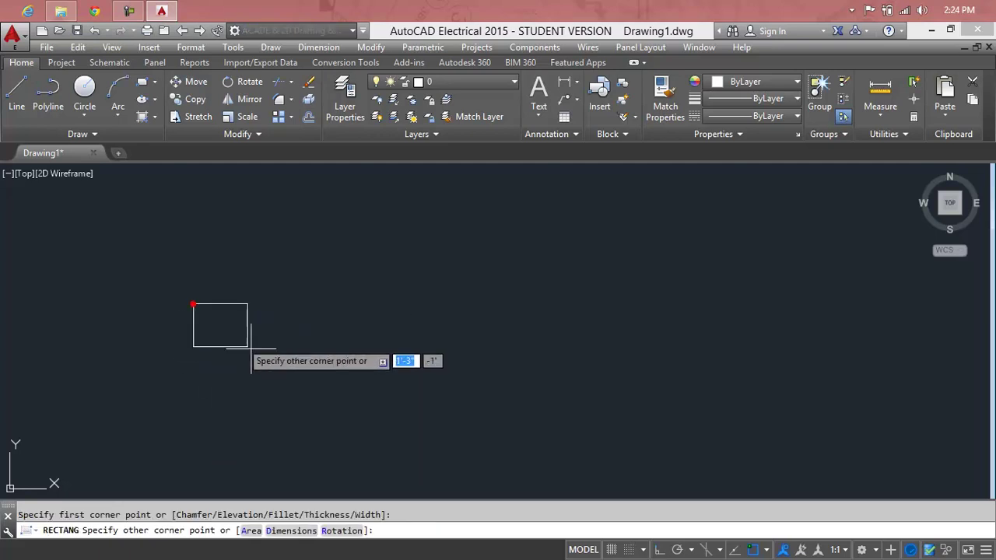
left_click(288, 384)
key("Escape")
type("r")
key("Return")
left_click(560, 252)
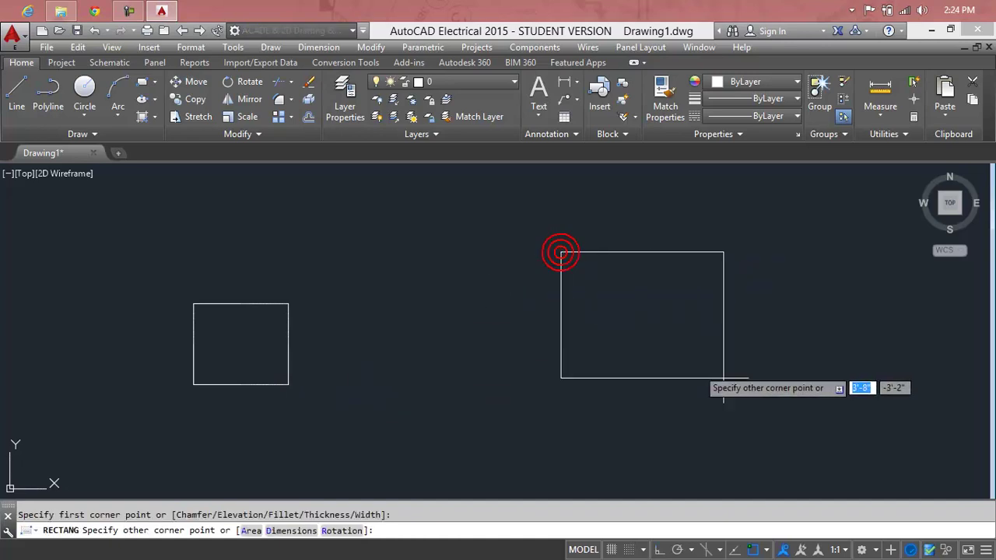
left_click(830, 422)
type("C")
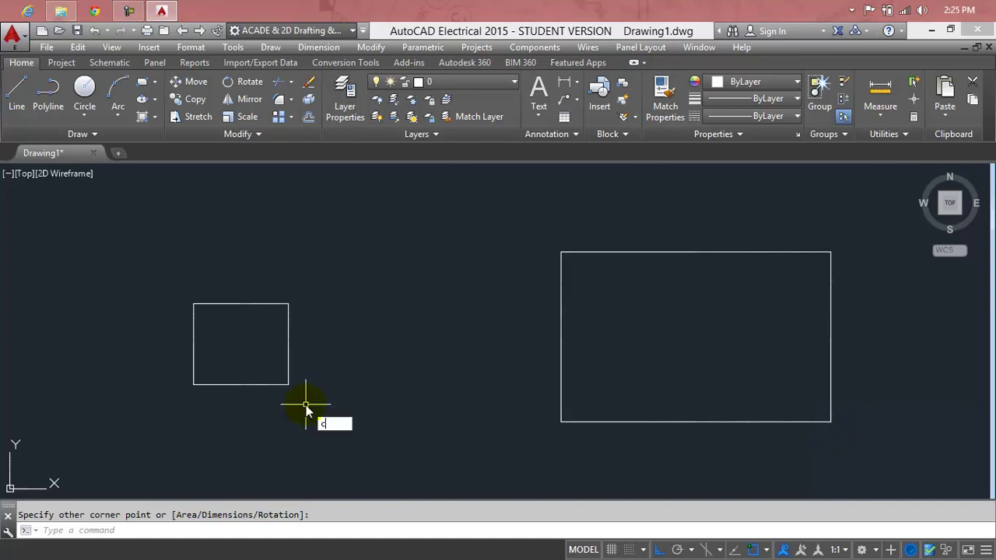
Copy the small square onto the large rectangle's bottom edge, then undo the misplaced copy.
type("o")
key("Return")
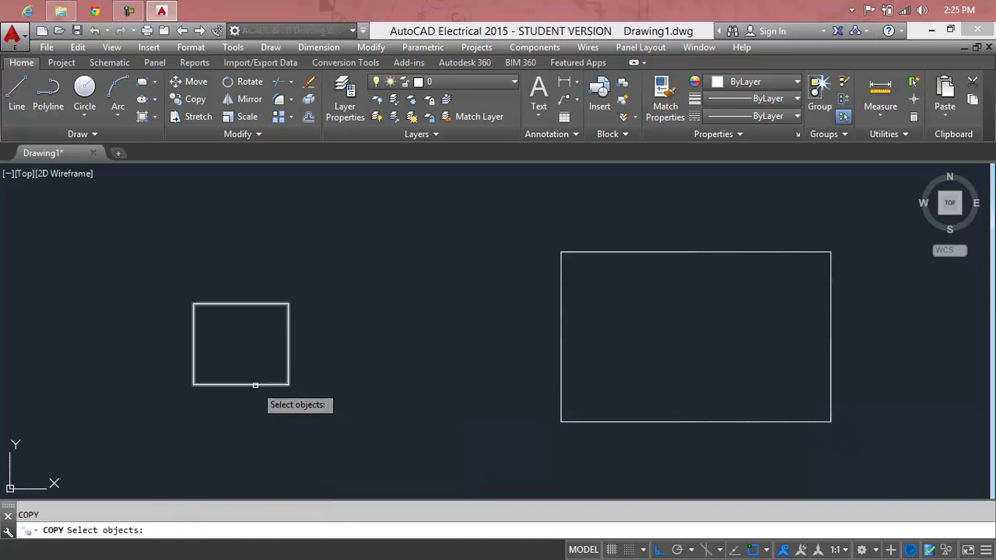
left_click(255, 385)
right_click(278, 400)
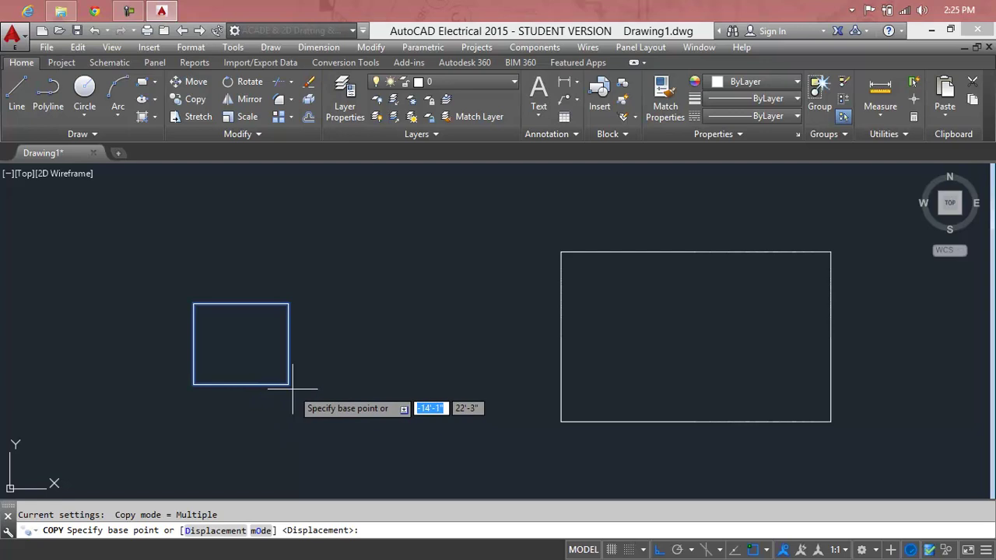
left_click(289, 384)
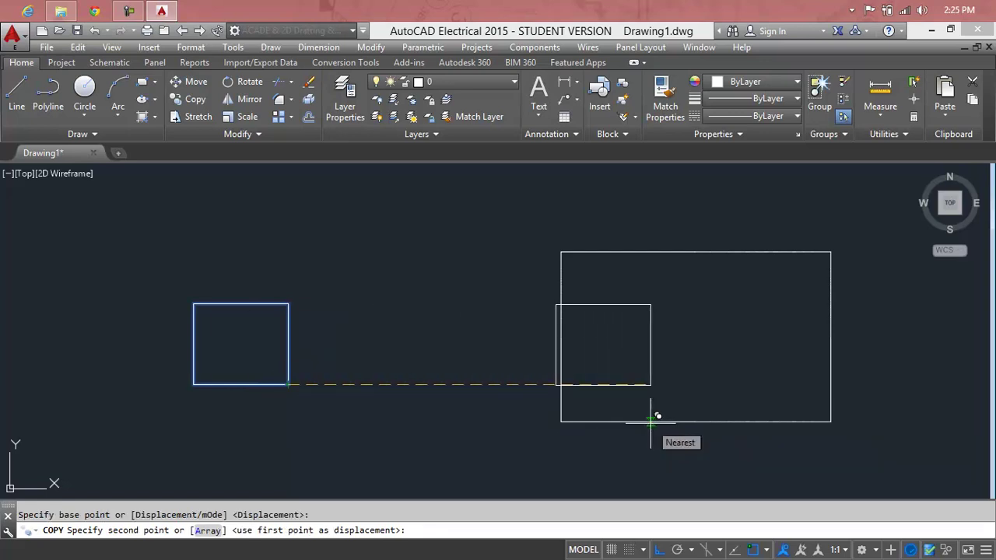
left_click(650, 421)
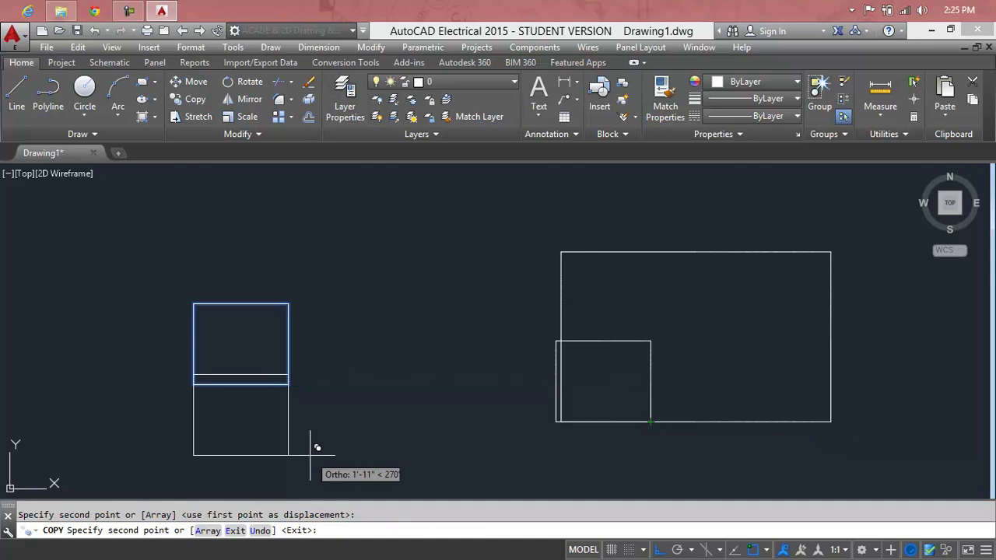
key("Return")
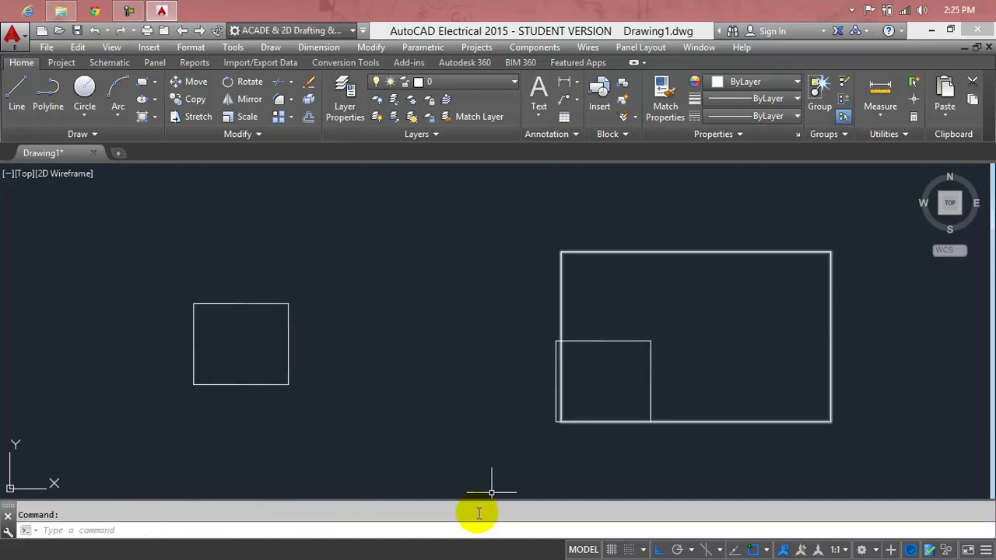
key("ctrl+z")
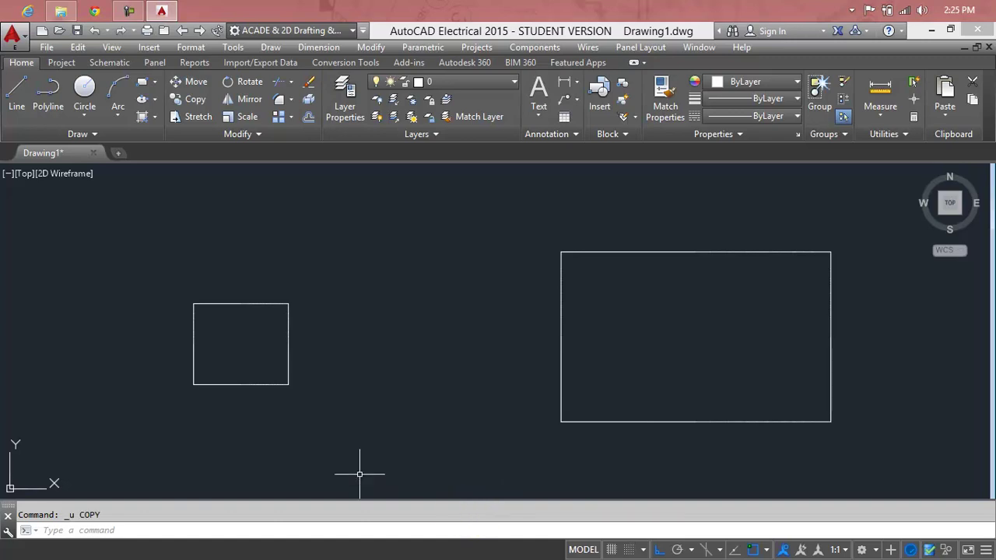
Copy the small square into the large rectangle's lower-left corner, snapping lower-left corners.
type("cp")
key("Return")
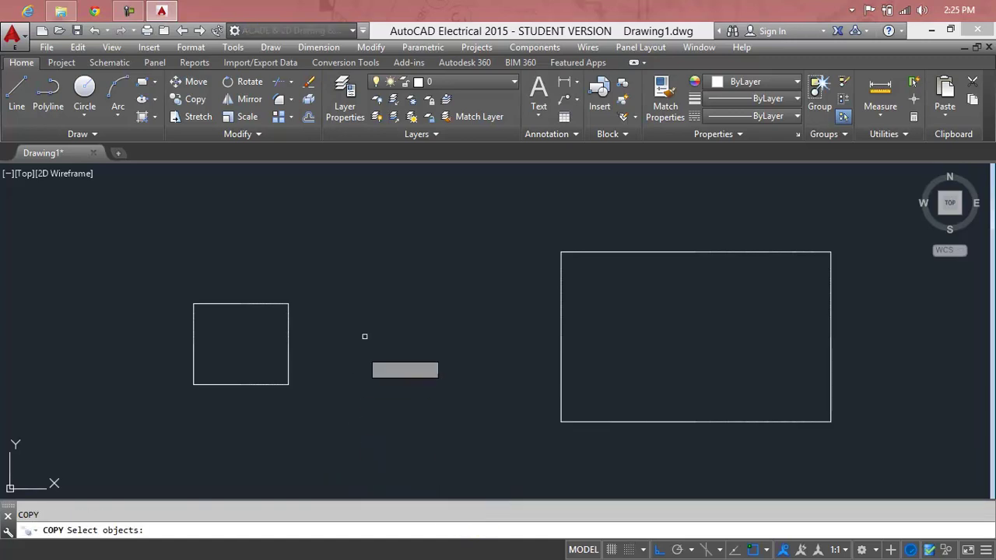
left_click(375, 267)
left_click(164, 414)
right_click(167, 421)
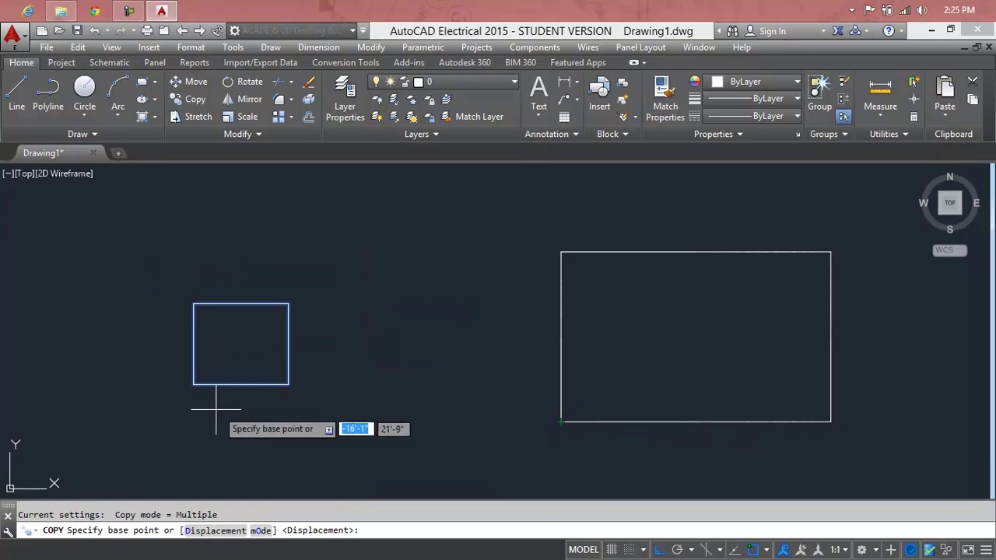
left_click(193, 385)
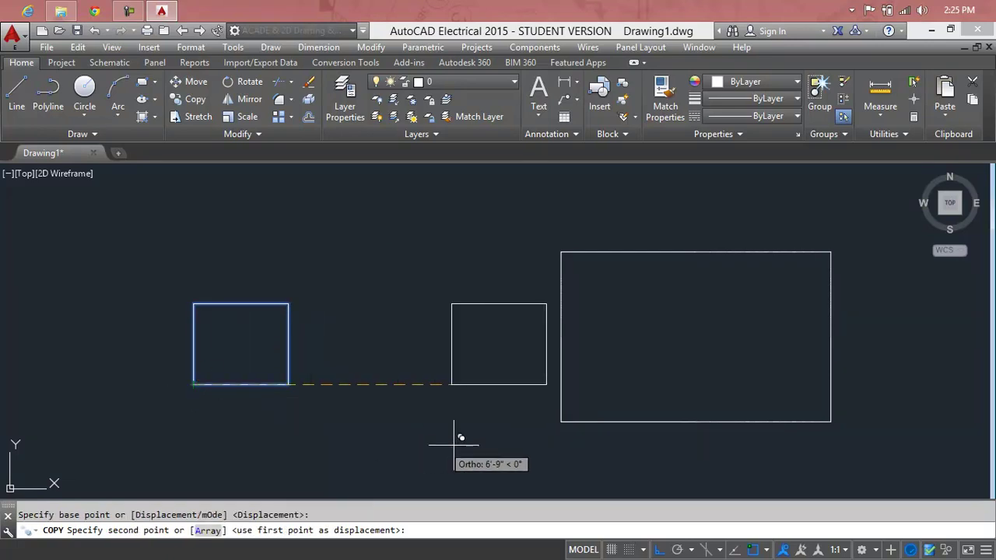
left_click(561, 422)
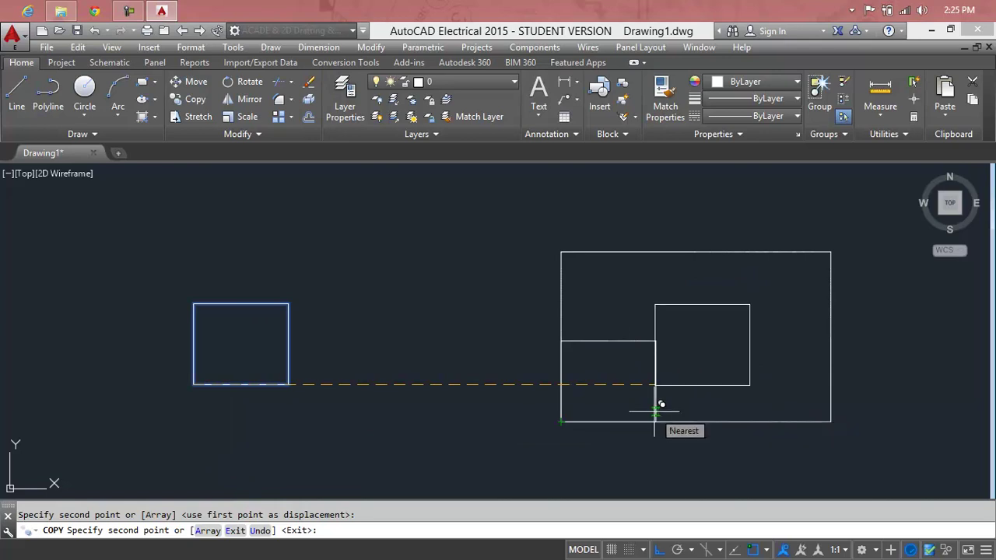
key("Escape")
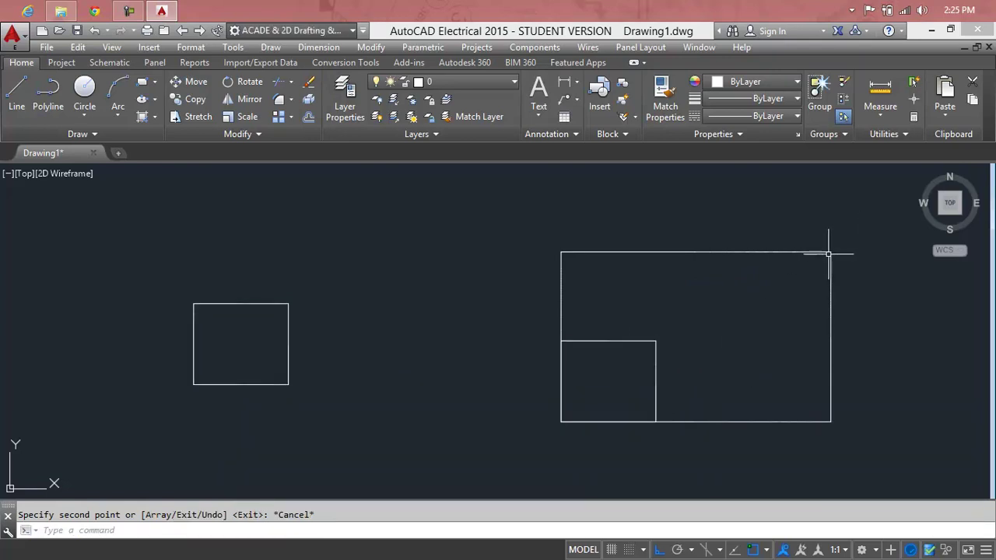
key("Escape")
Copy the small square into the large rectangle's top-right corner, snapping top-right corners.
type("cp")
key("Return")
left_click(428, 280)
left_click(241, 348)
key("Return")
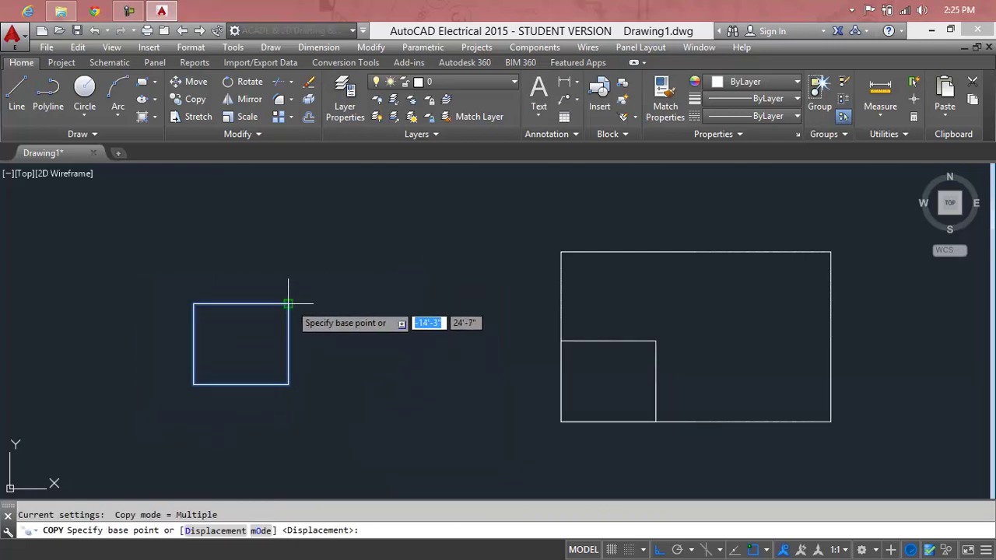
left_click(289, 304)
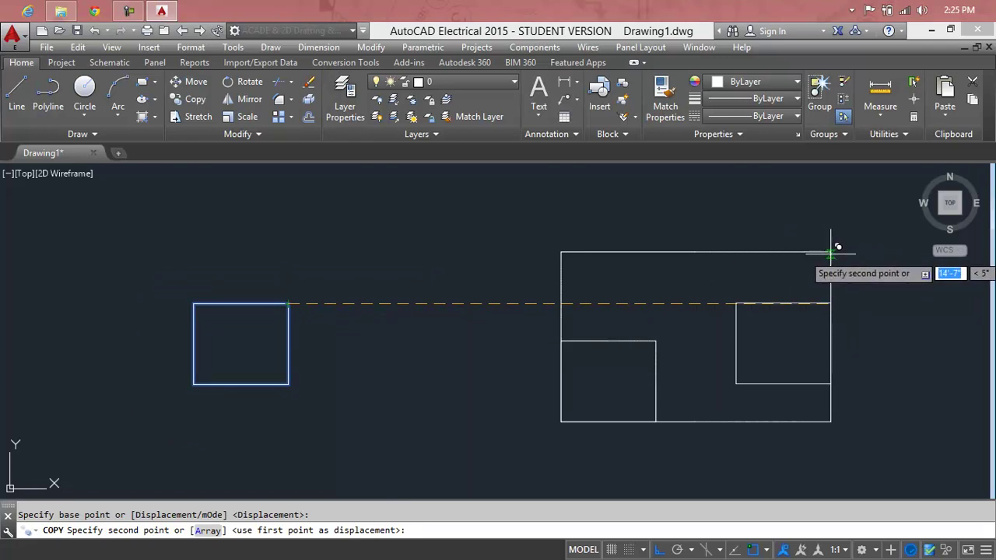
left_click(831, 252)
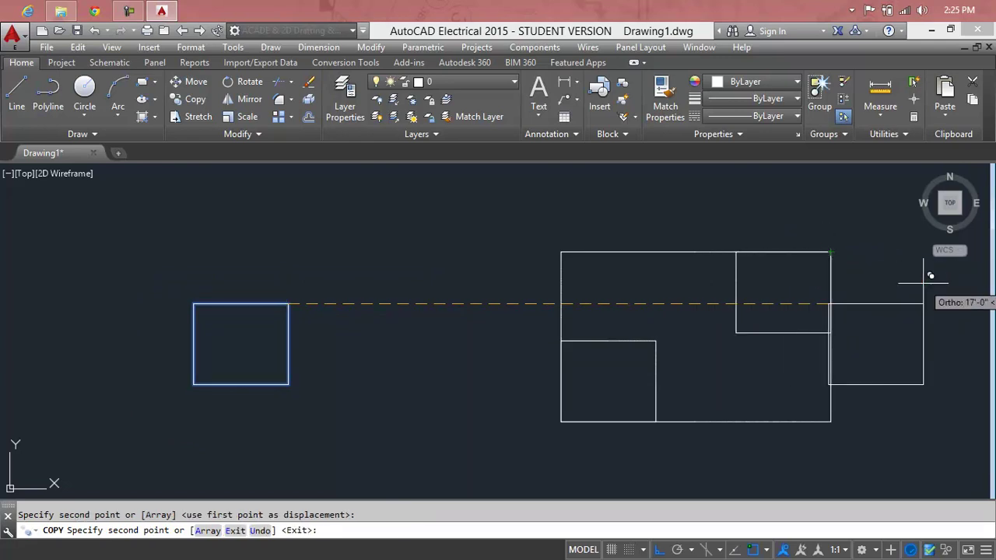
key("Escape")
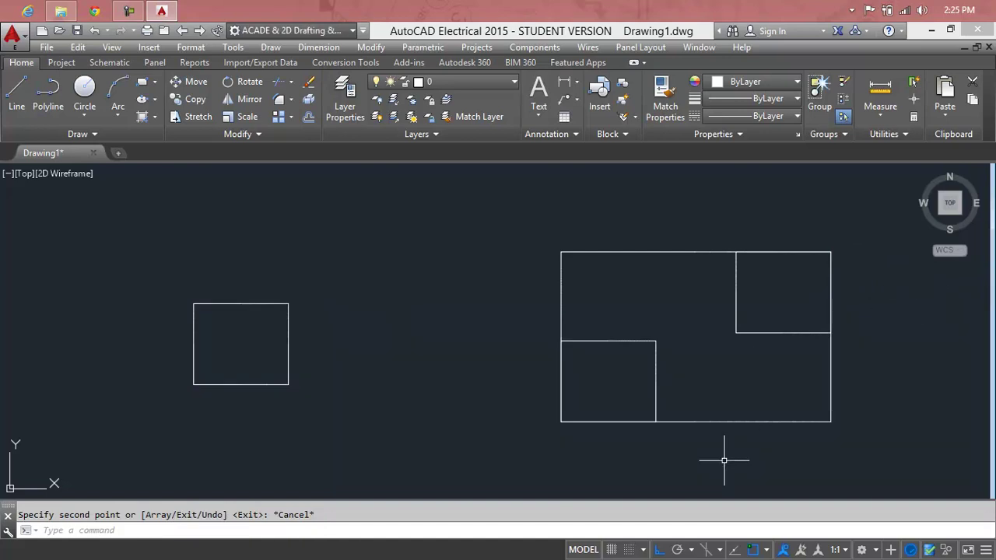
Box-select the large rectangle group, then clear the selection.
left_click(908, 218)
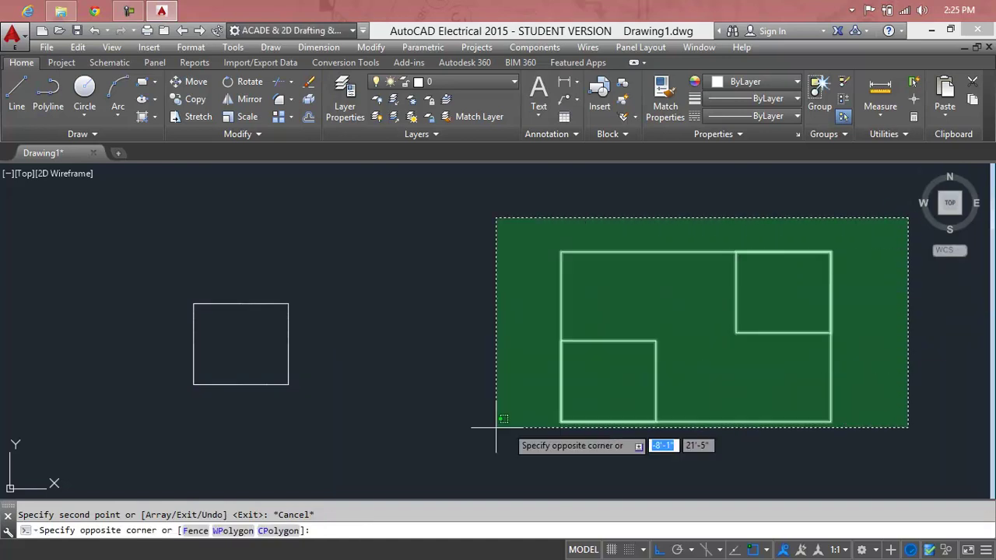
left_click(160, 448)
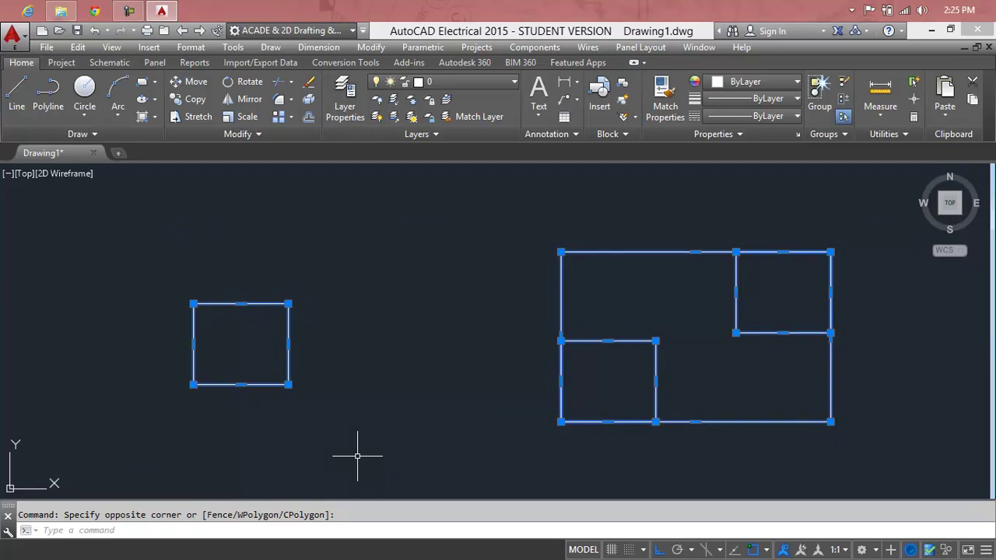
key("Escape")
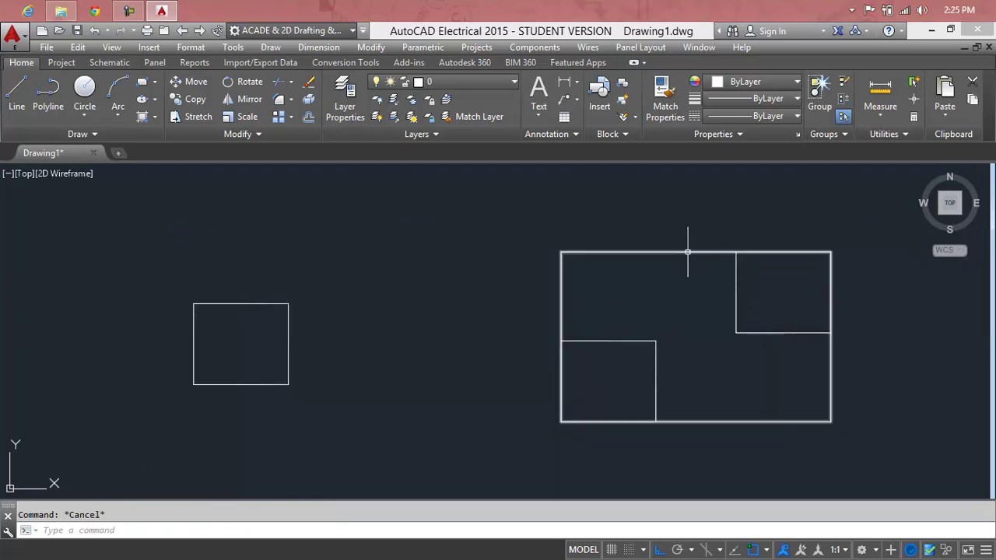
Copy the left square onto the rectangle's top-edge and bottom-edge midpoints, using its bottom midpoint as base.
type("co")
key("Return")
left_click(385, 297)
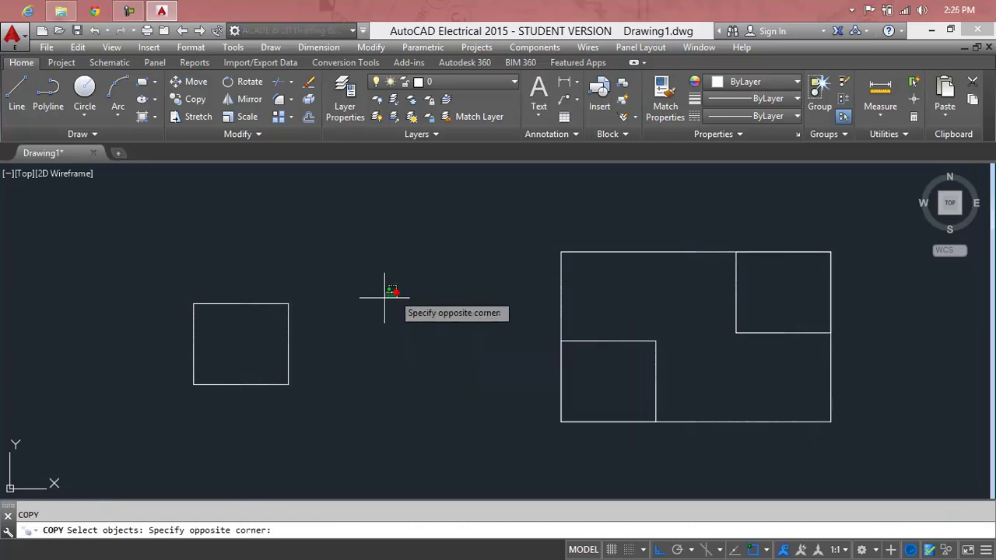
left_click(255, 358)
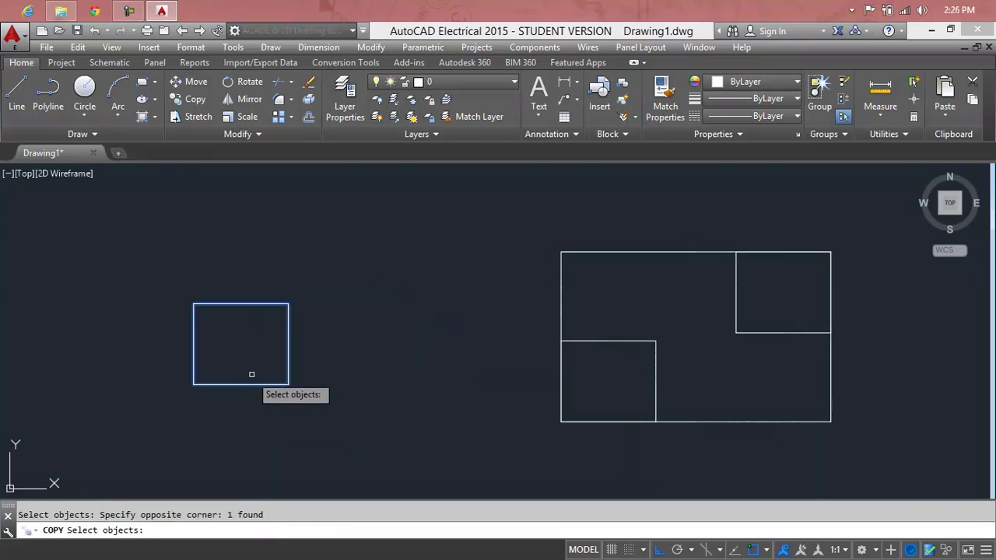
key("Return")
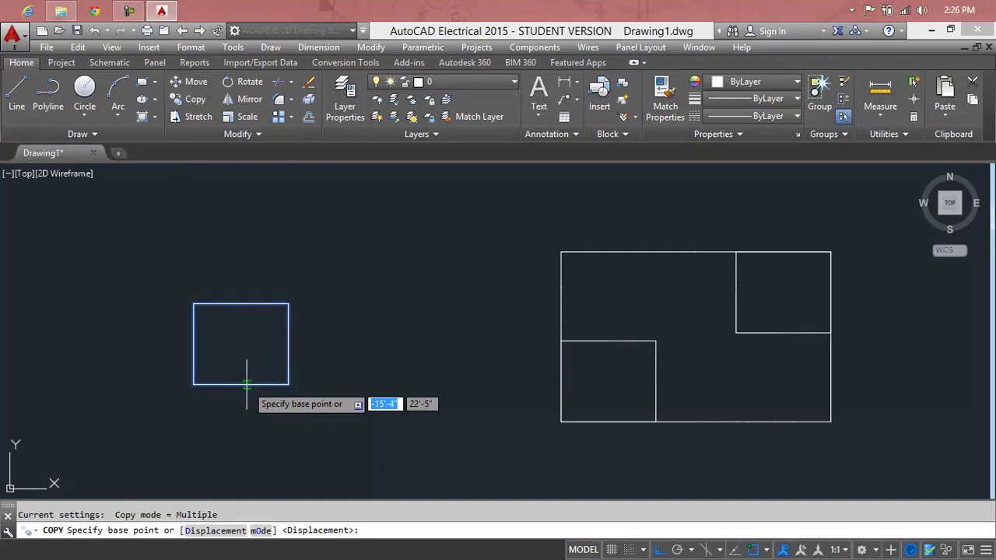
left_click(241, 385)
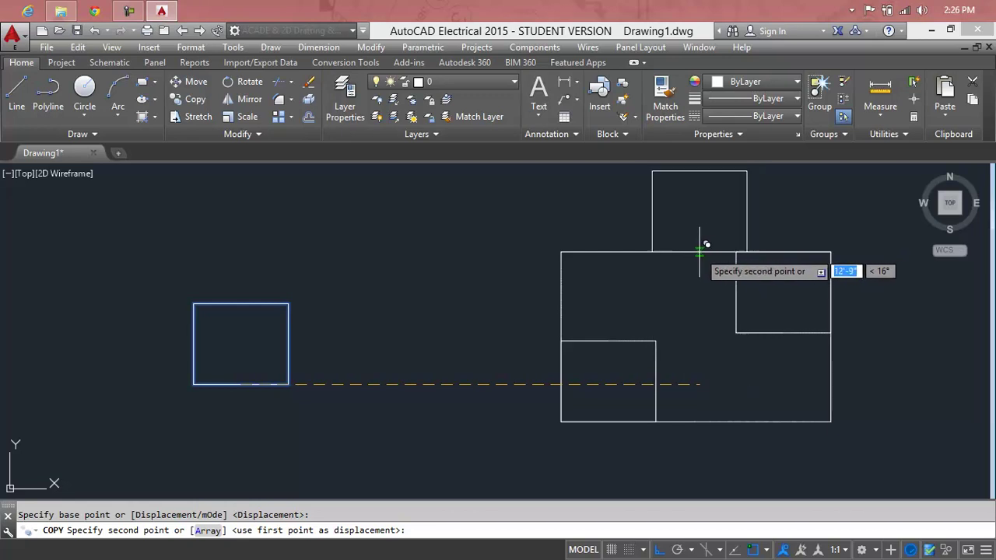
left_click(695, 252)
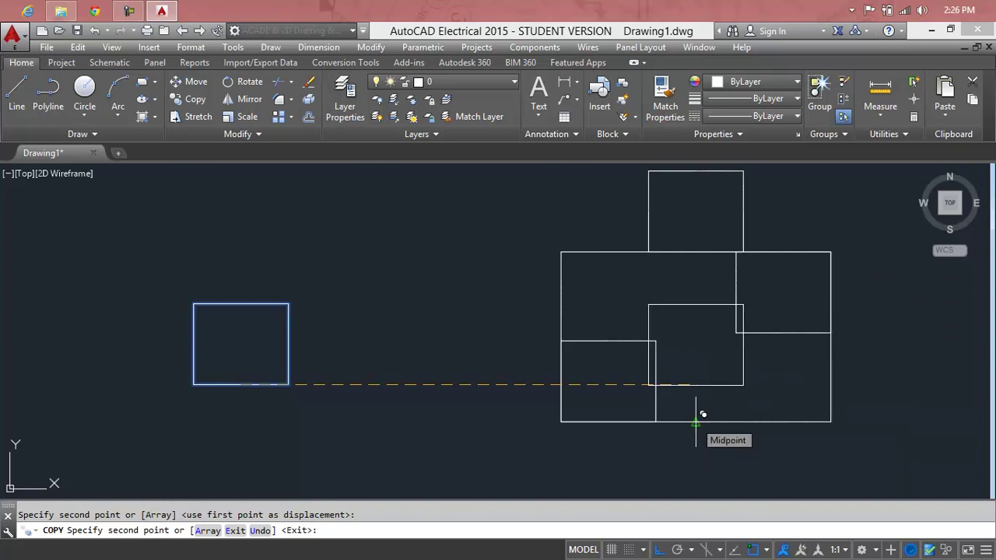
left_click(695, 421)
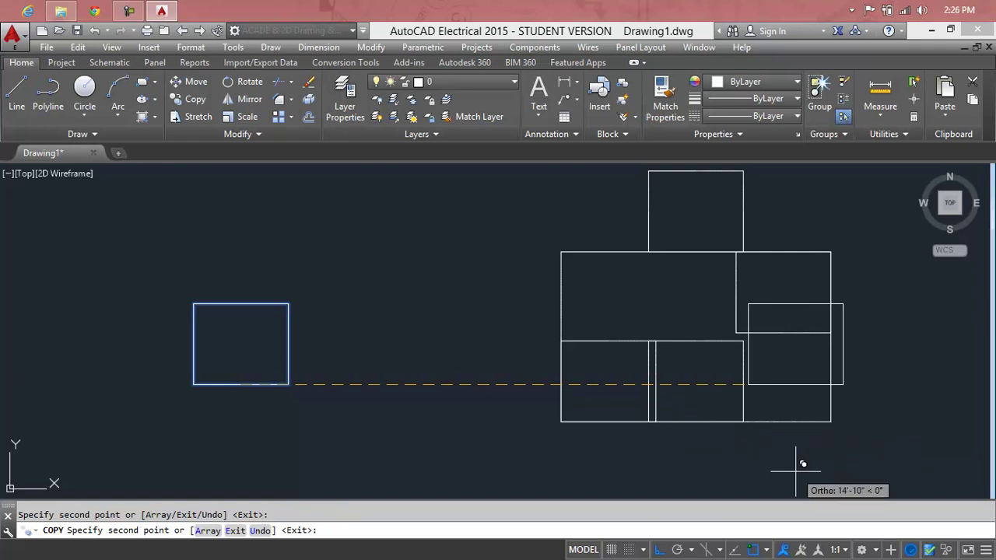
key("Escape")
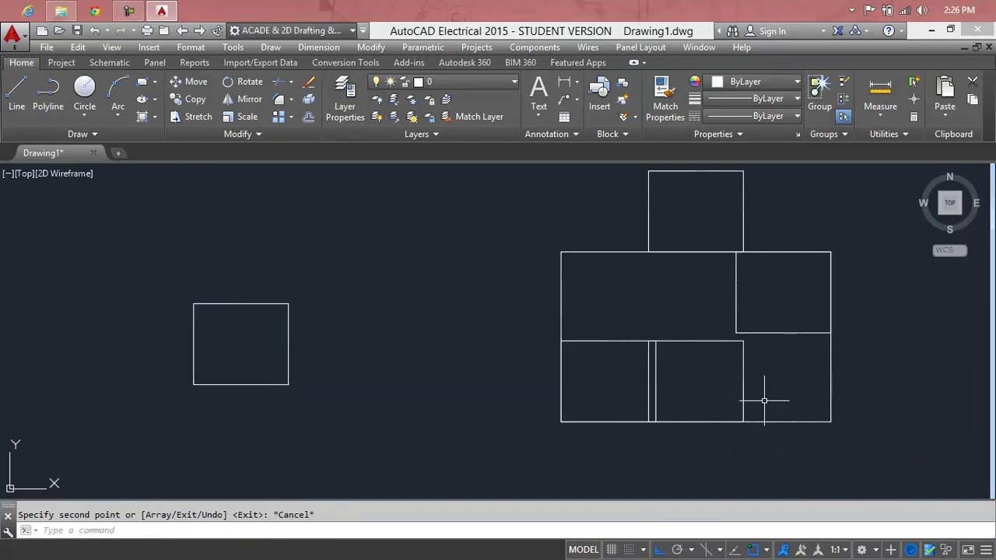
Copy the bottom-edge square down so a copy hangs below the rectangle, then select the inner bottom-middle square.
left_click(745, 391)
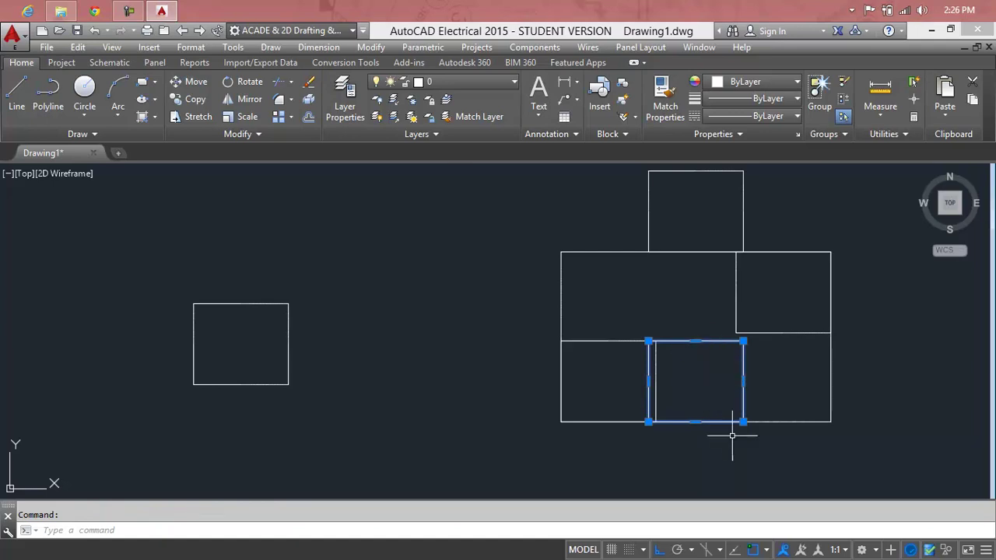
type("CP")
key("Return")
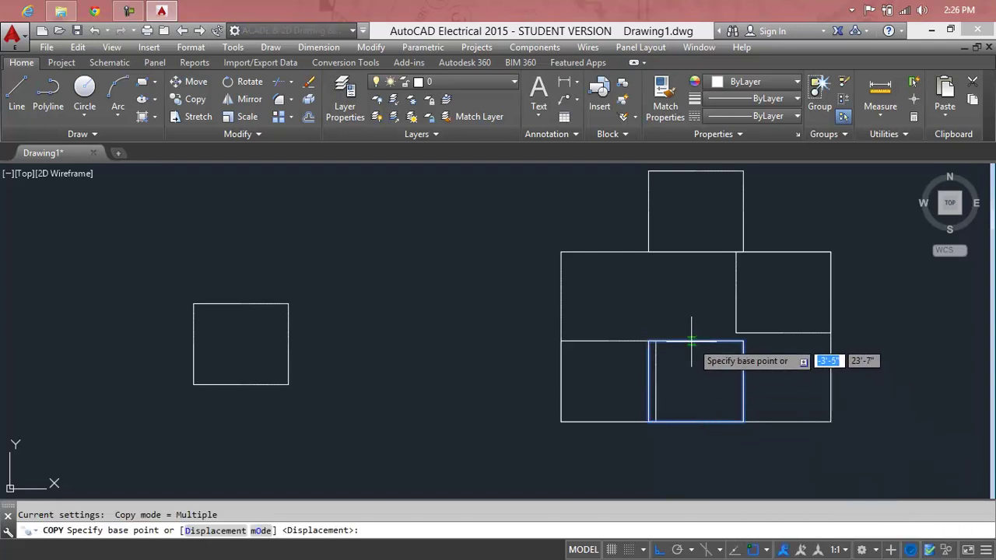
left_click(696, 341)
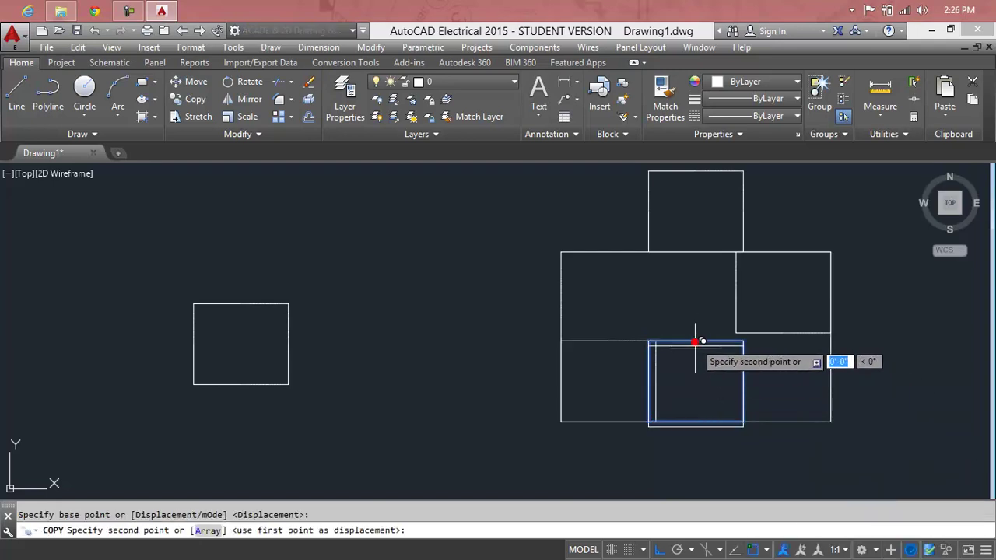
left_click(700, 421)
key("Escape")
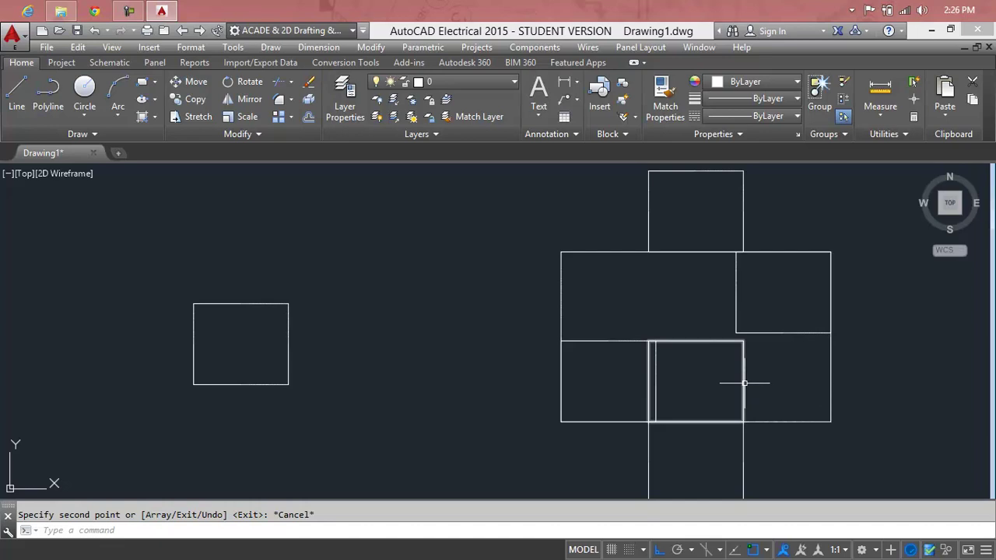
left_click(744, 381)
Delete the inner bottom-middle square, then select all and erase the large rectangle and every square copy.
key("Delete")
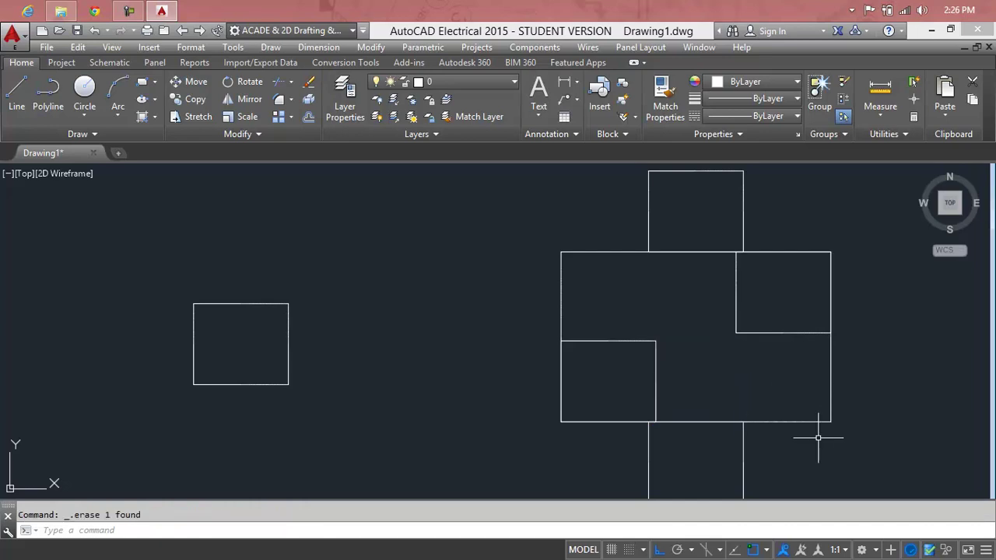
middle_click_drag(818, 436, 773, 357)
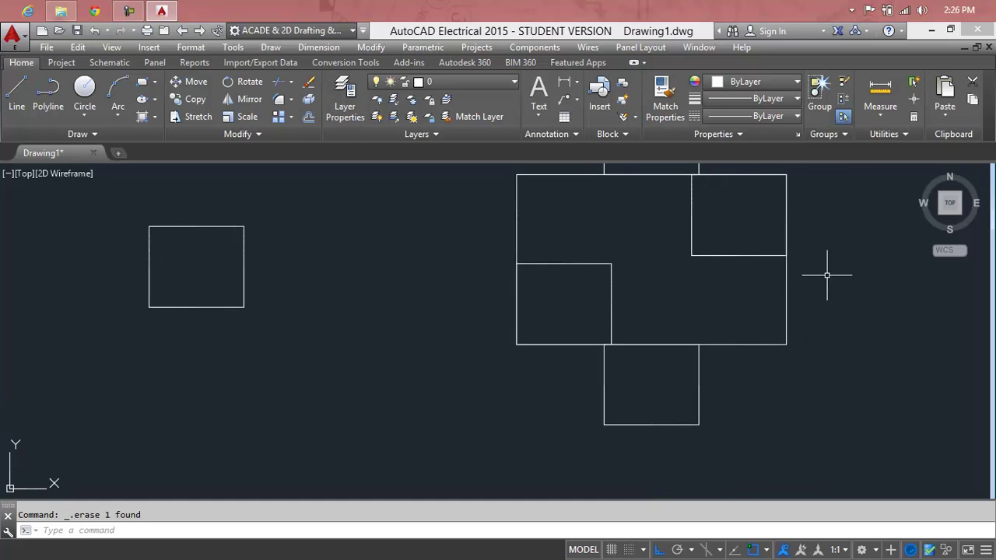
key("ctrl+a")
key("Delete")
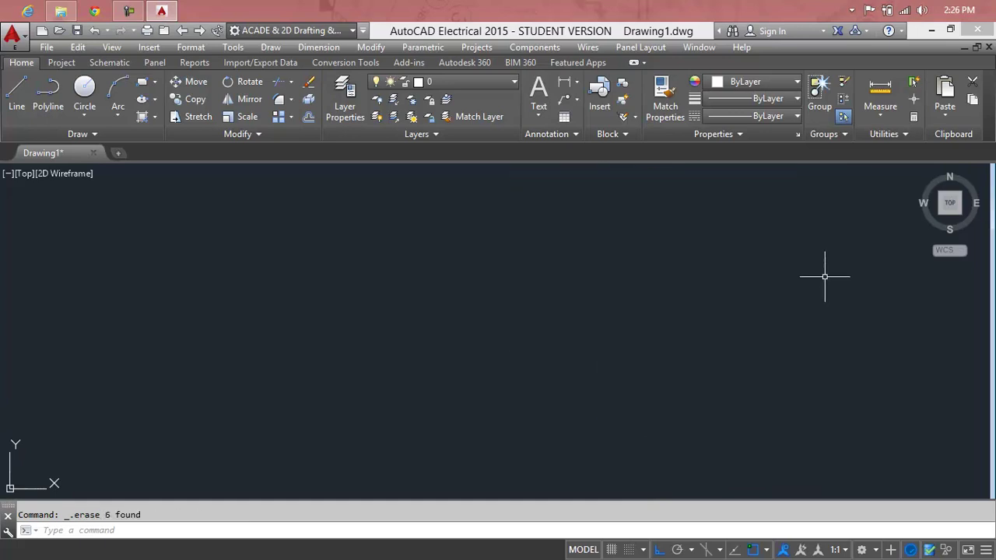